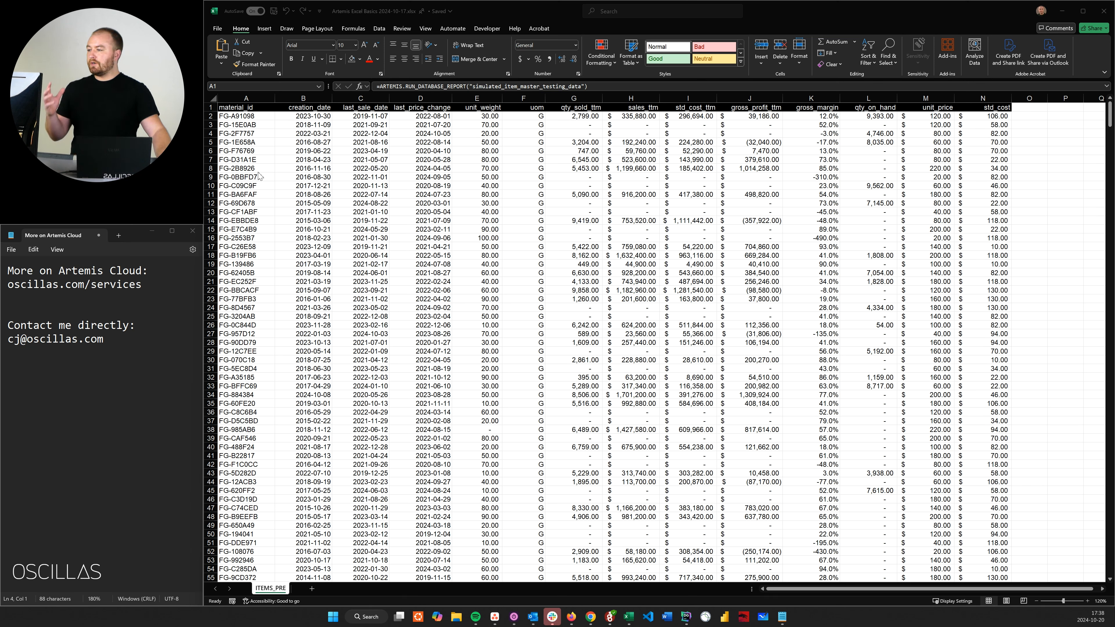
Total the qty_sold_ttm column of ITEMS_PRE in cell P5 with the formula =SUM(G2:G1001).
{"action": "left_click", "coordinate": [287, 122]}
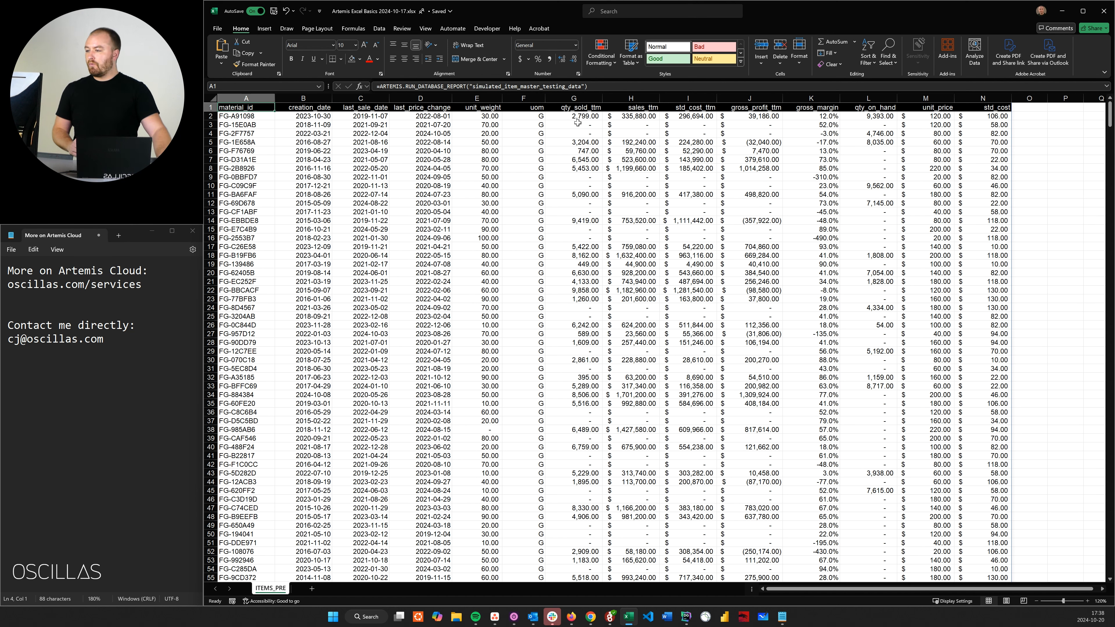
{"action": "left_click", "coordinate": [589, 125]}
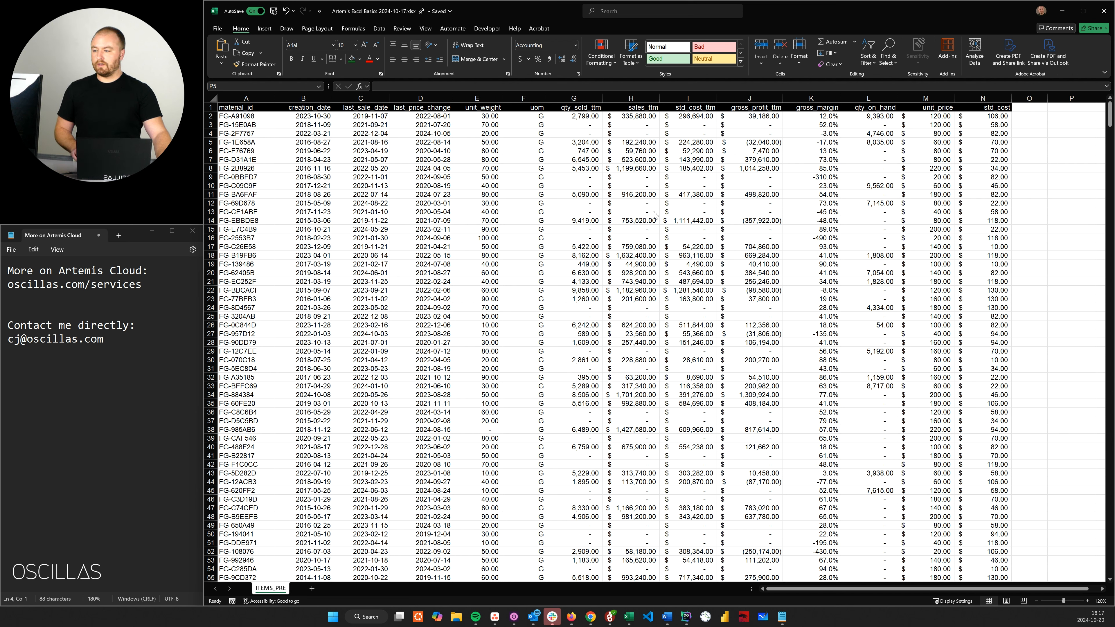
{"action": "left_click", "coordinate": [1070, 146]}
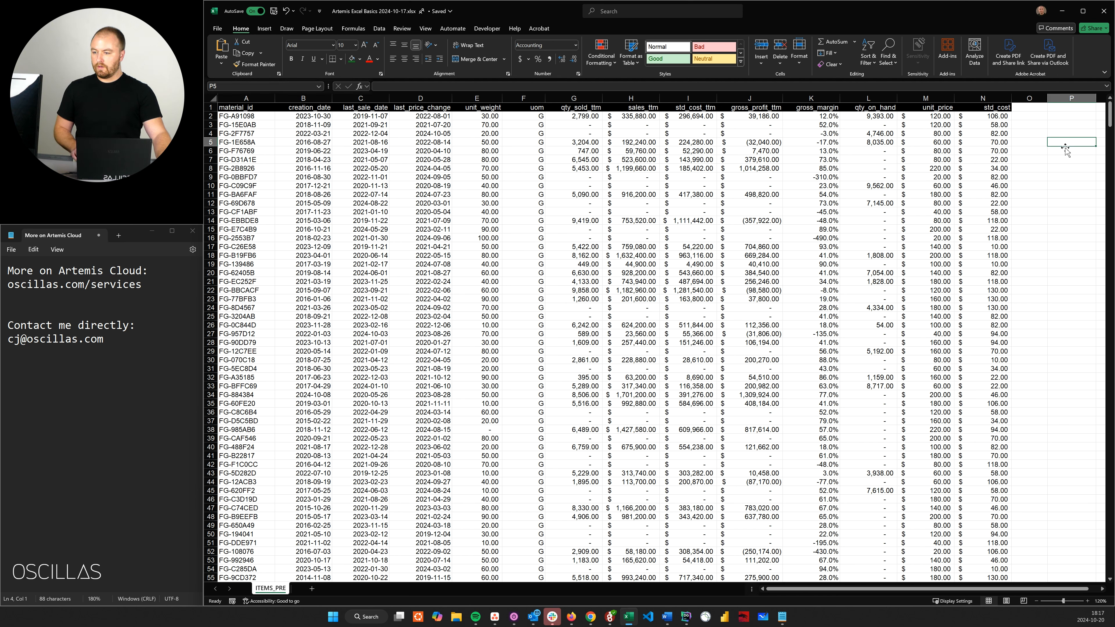
{"action": "type", "text": "=SUM("}
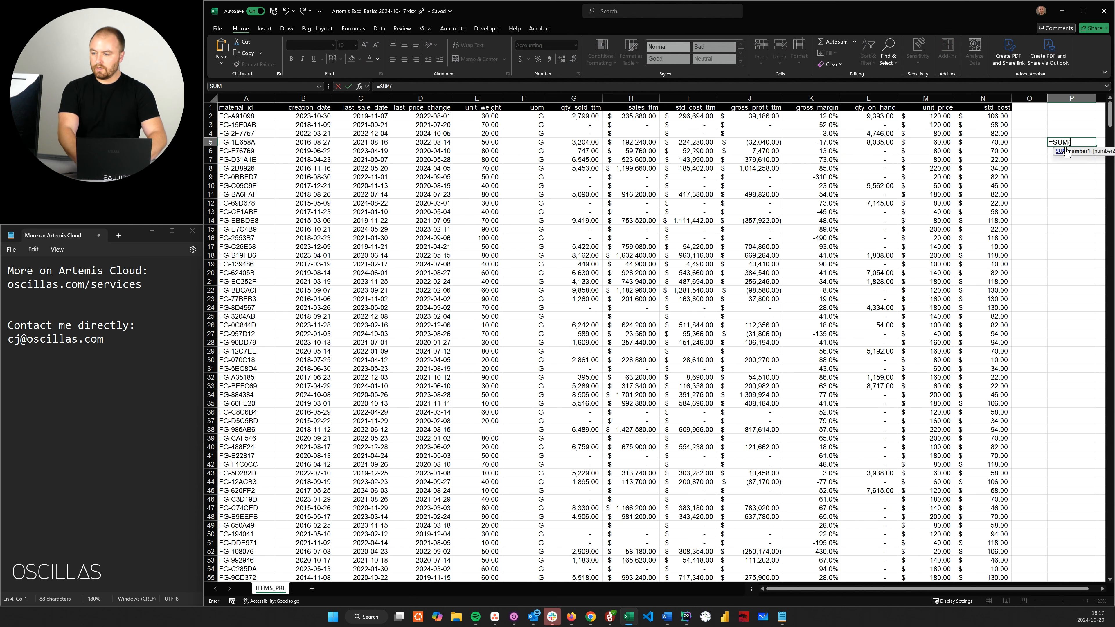
{"action": "type", "text": "G2:G1001)"}
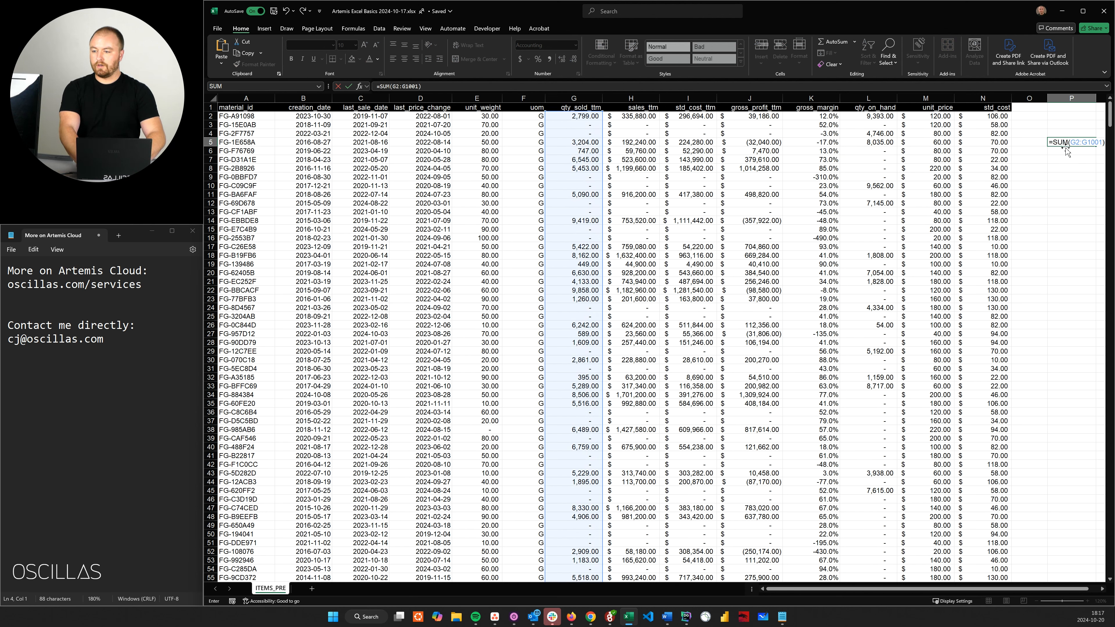
{"action": "key", "text": "Return"}
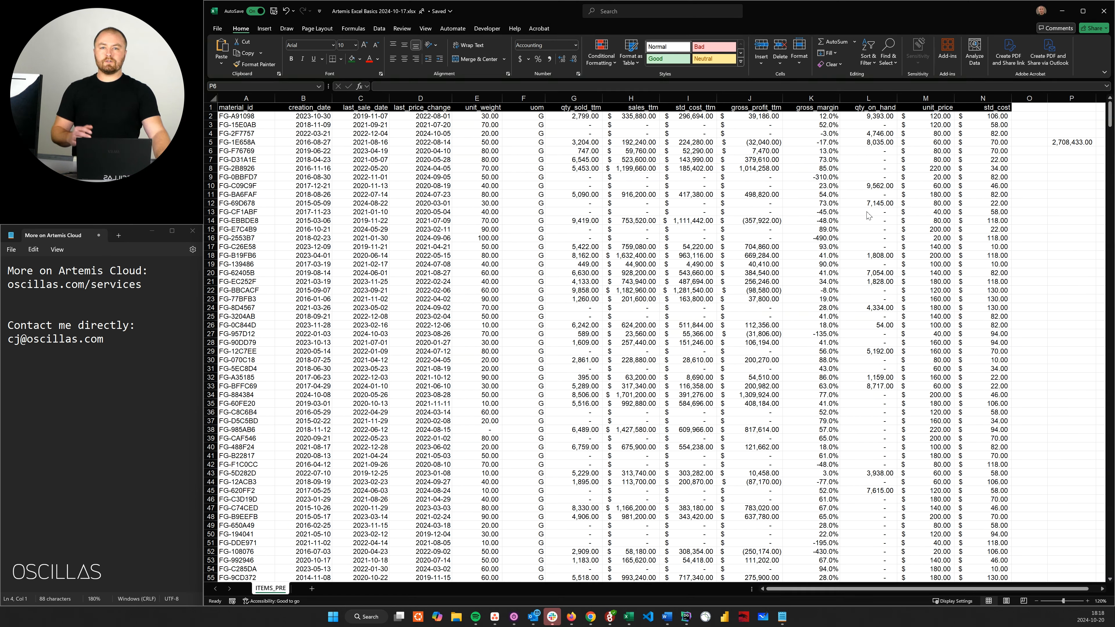
Add a new worksheet after ITEMS_PRE and name it ITEMS.
{"action": "left_click", "coordinate": [312, 592]}
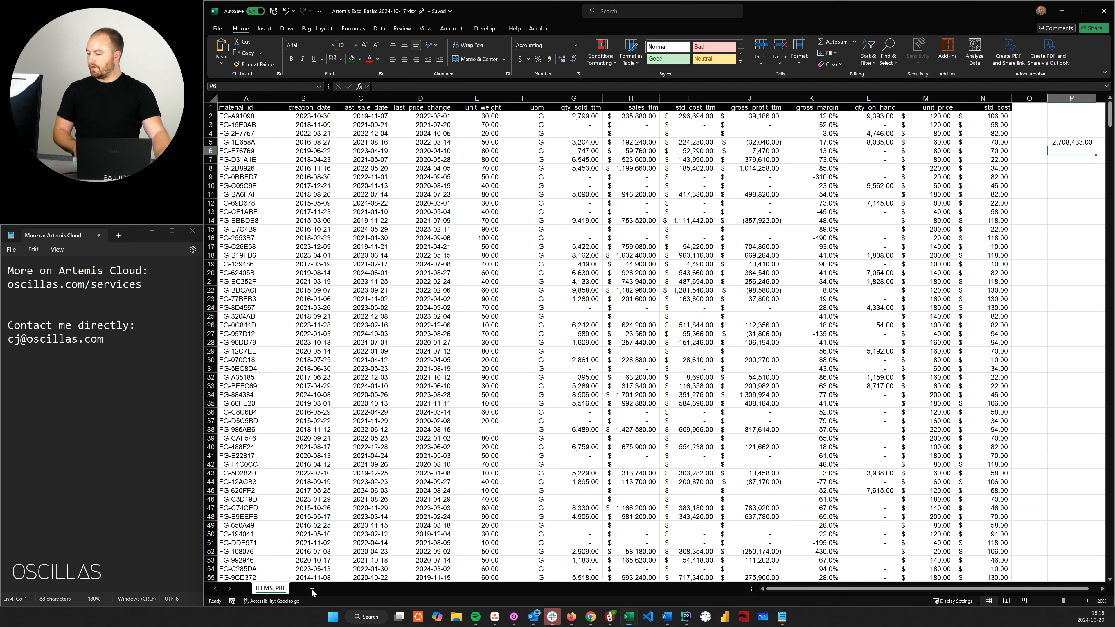
{"action": "left_click", "coordinate": [313, 592]}
{"action": "right_click", "coordinate": [307, 589]}
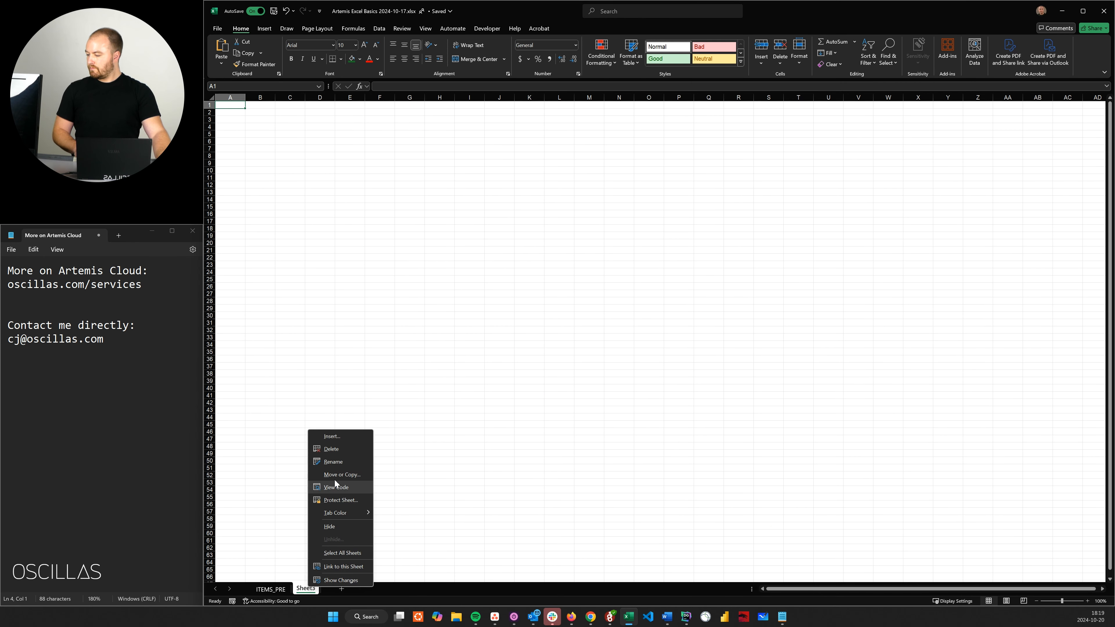
{"action": "left_click", "coordinate": [337, 463]}
{"action": "type", "text": "ITEMS"}
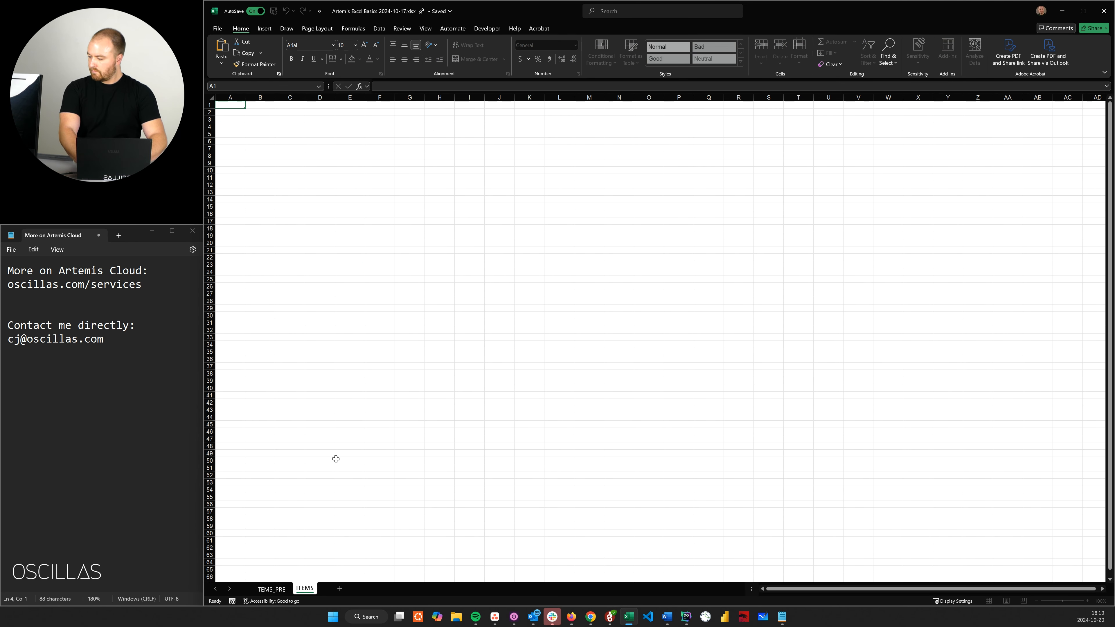
{"action": "key", "text": "Return"}
Copy the header row A1:N1 from ITEMS_PRE and paste it as values into cell A1 of the ITEMS sheet.
{"action": "left_click", "coordinate": [278, 590]}
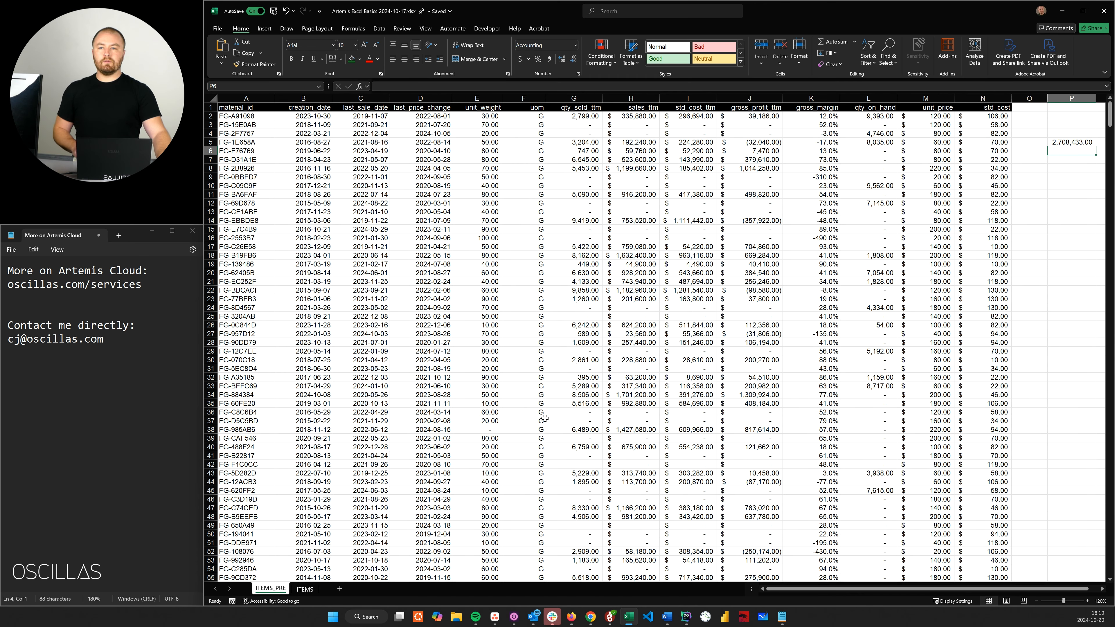
{"action": "left_click", "coordinate": [303, 142]}
{"action": "left_click_drag", "start_coordinate": [231, 107], "coordinate": [972, 106]}
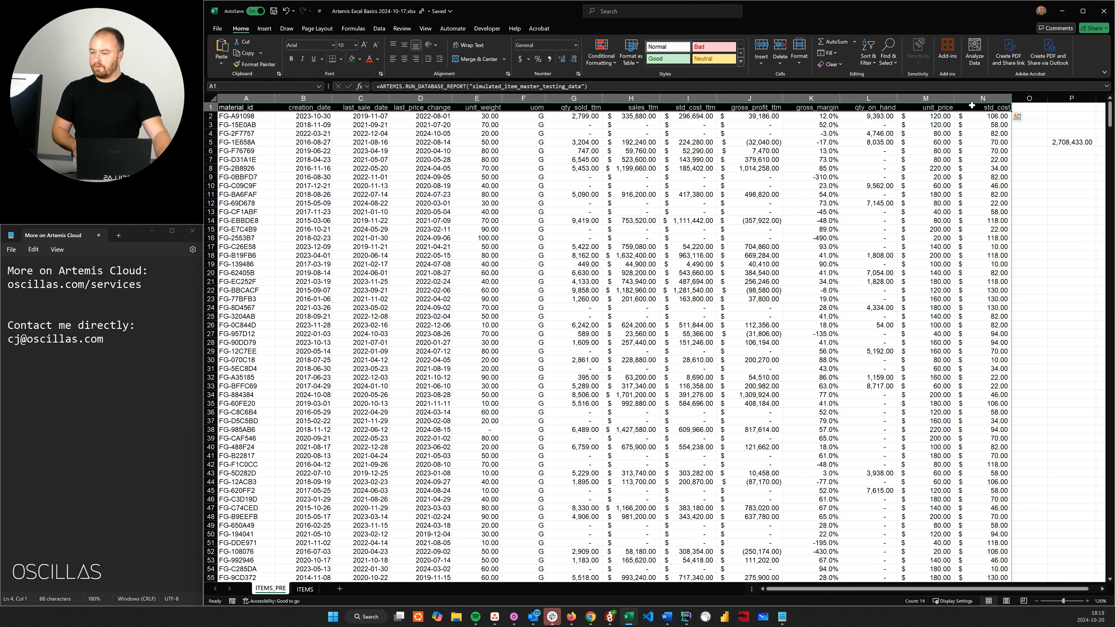
{"action": "key", "text": "ctrl+c"}
{"action": "left_click", "coordinate": [305, 589]}
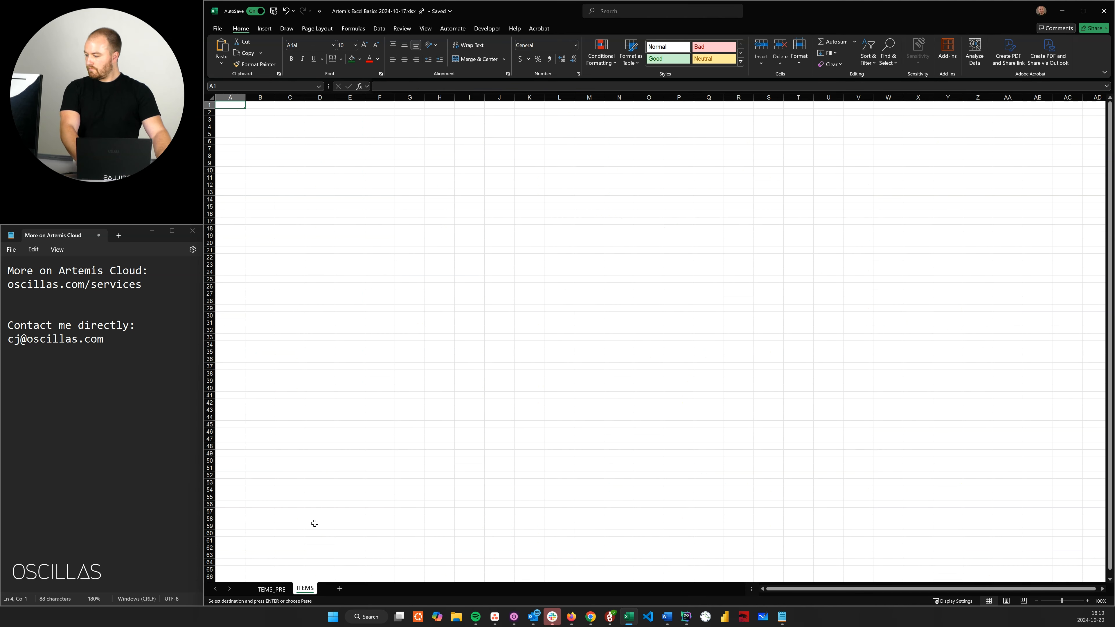
{"action": "right_click", "coordinate": [237, 106]}
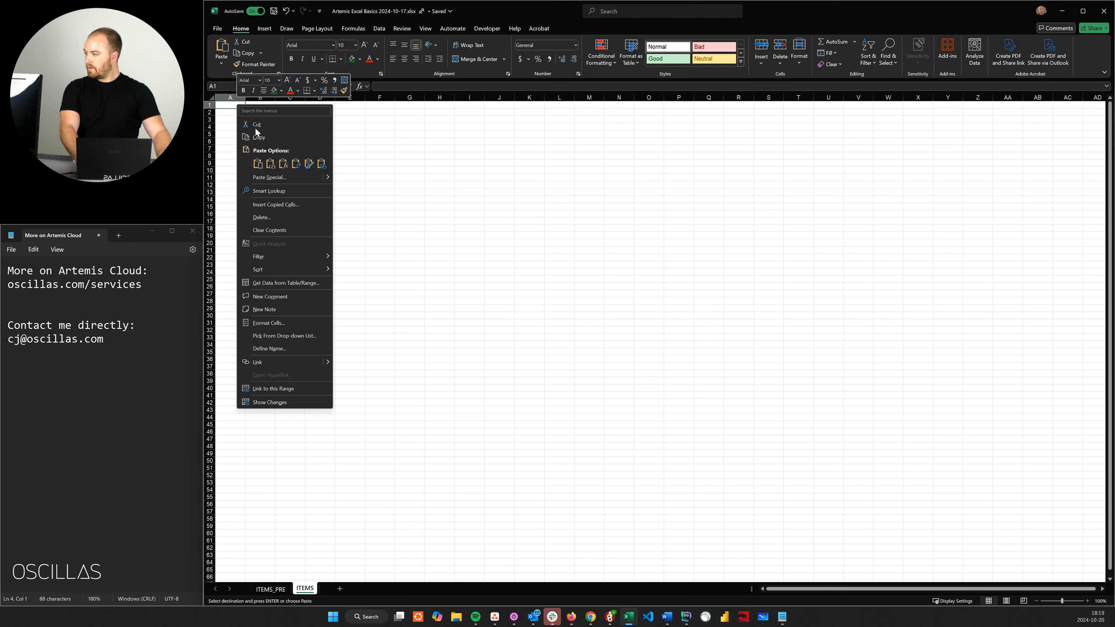
{"action": "left_click", "coordinate": [270, 163]}
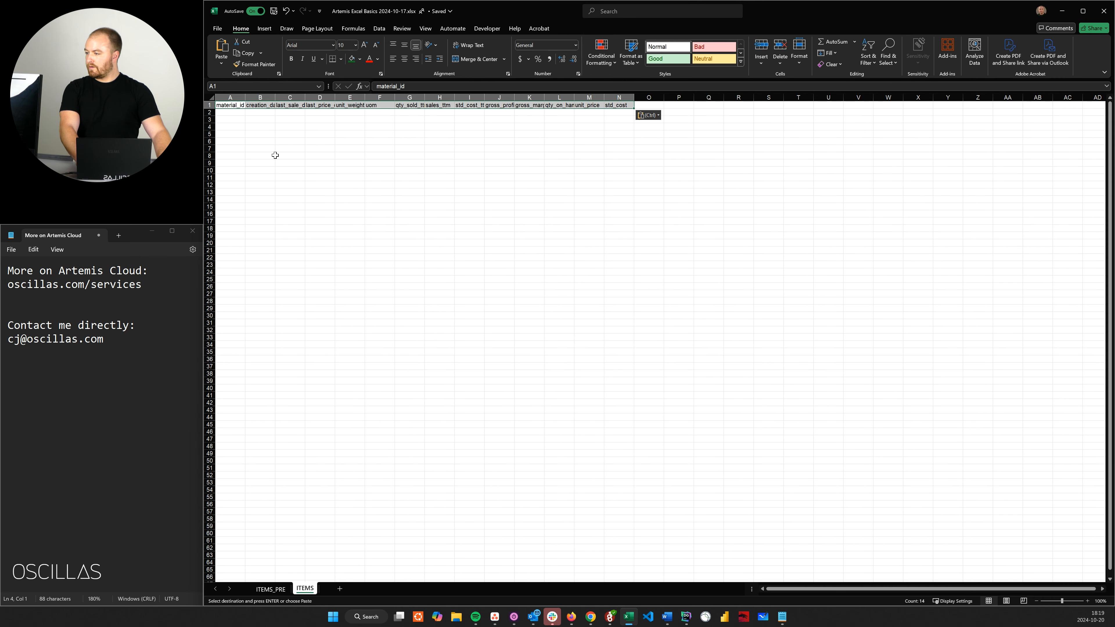
Convert the pasted header row A1:N1 into a table with headers and name the table ITEMS.
{"action": "left_click", "coordinate": [264, 29]}
{"action": "left_click", "coordinate": [283, 49]}
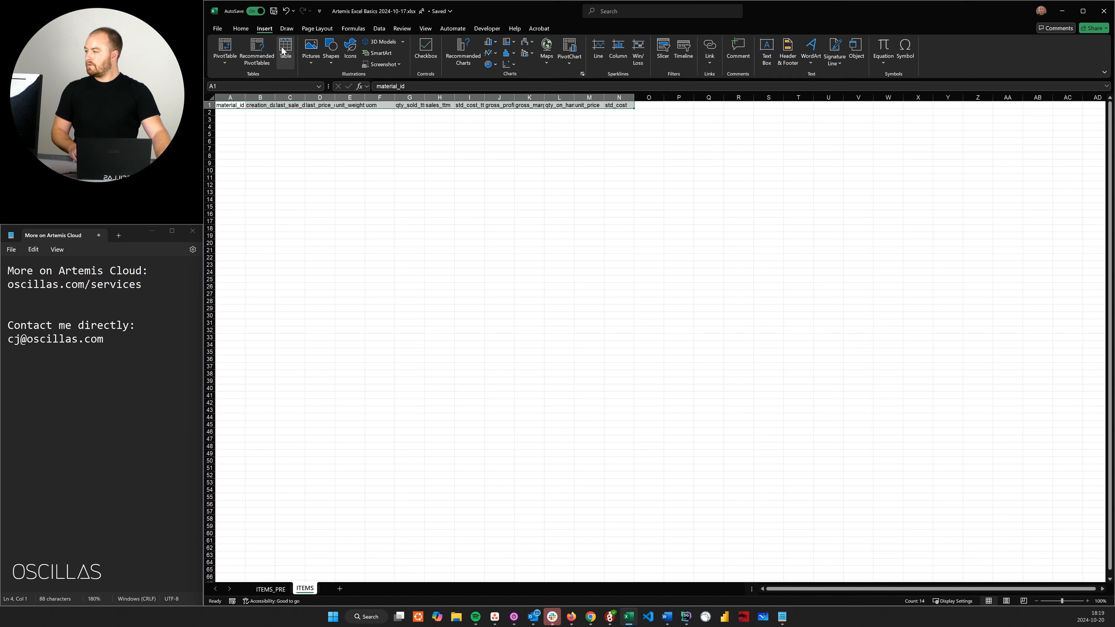
{"action": "left_click", "coordinate": [649, 268]}
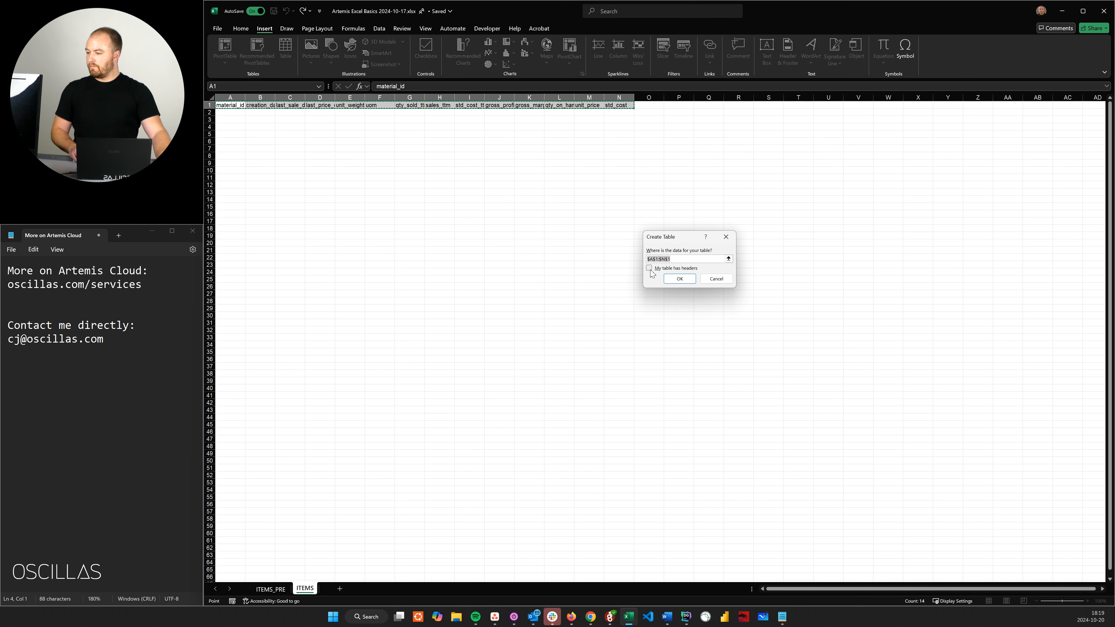
{"action": "left_click", "coordinate": [678, 279]}
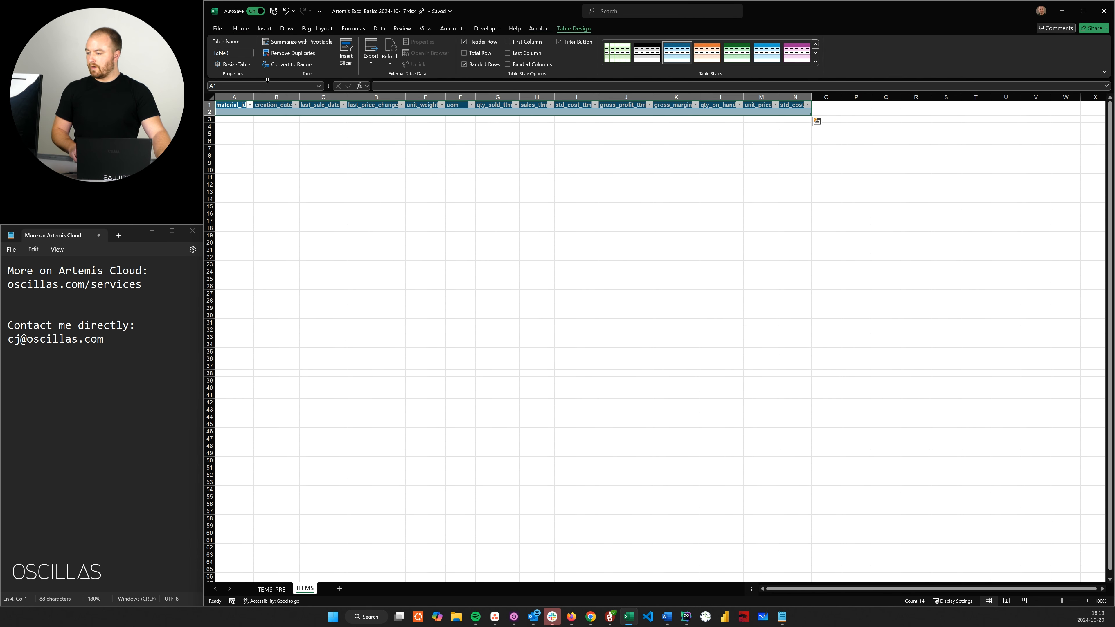
{"action": "left_click", "coordinate": [243, 51]}
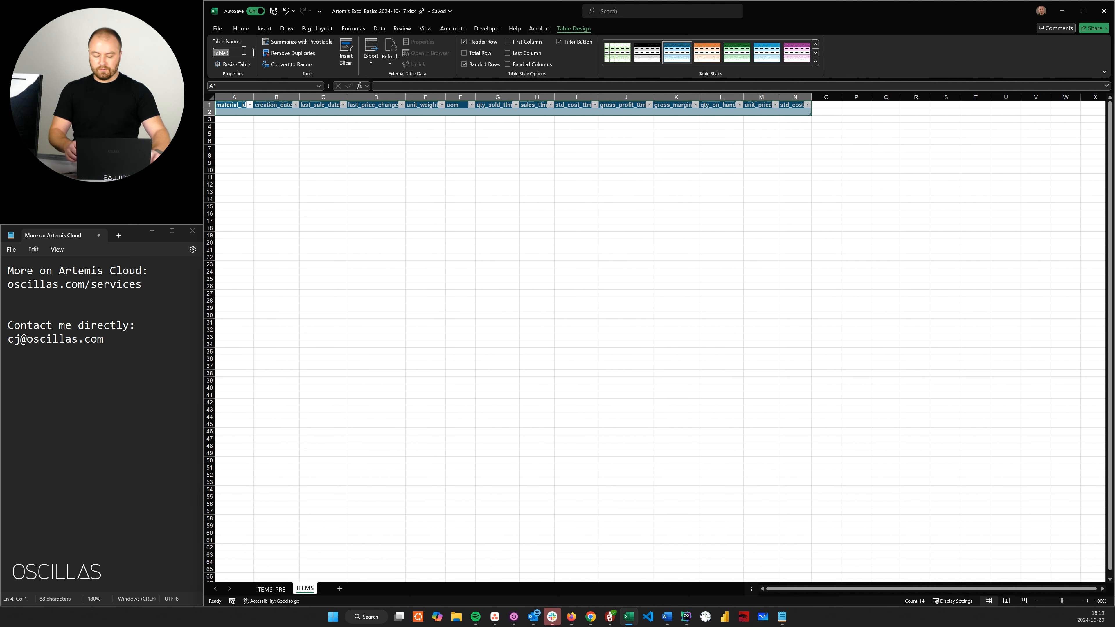
{"action": "type", "text": "ITEMS"}
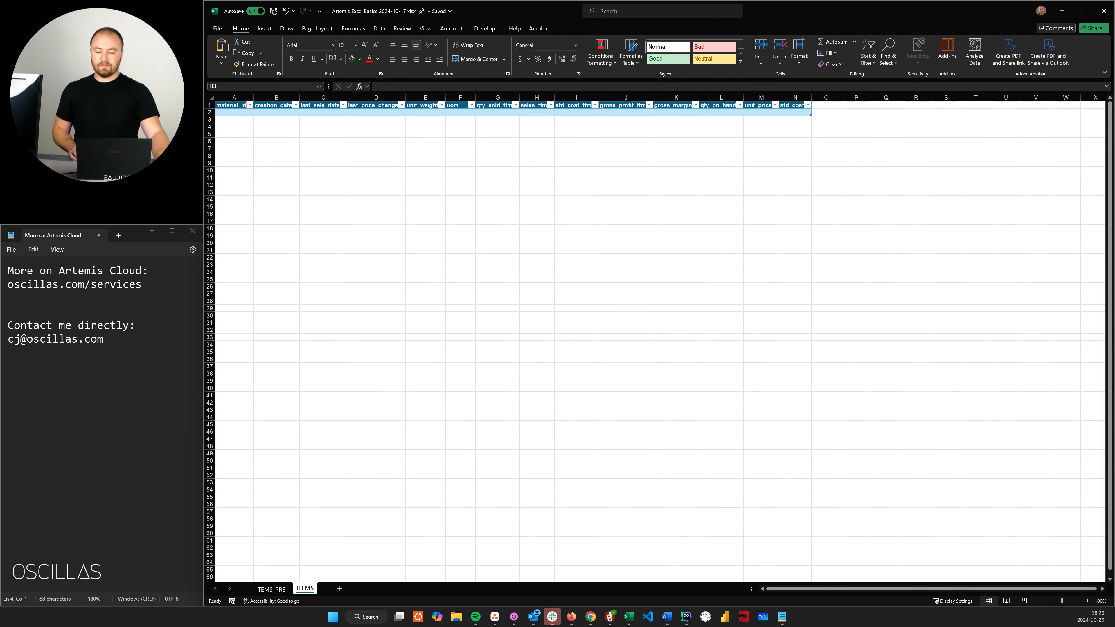
Enter the formula =ADDRESS(ROW(), COLUMN(),,,"ITEMS_PRE") in cell A2 under material_id.
{"action": "left_click", "coordinate": [232, 112]}
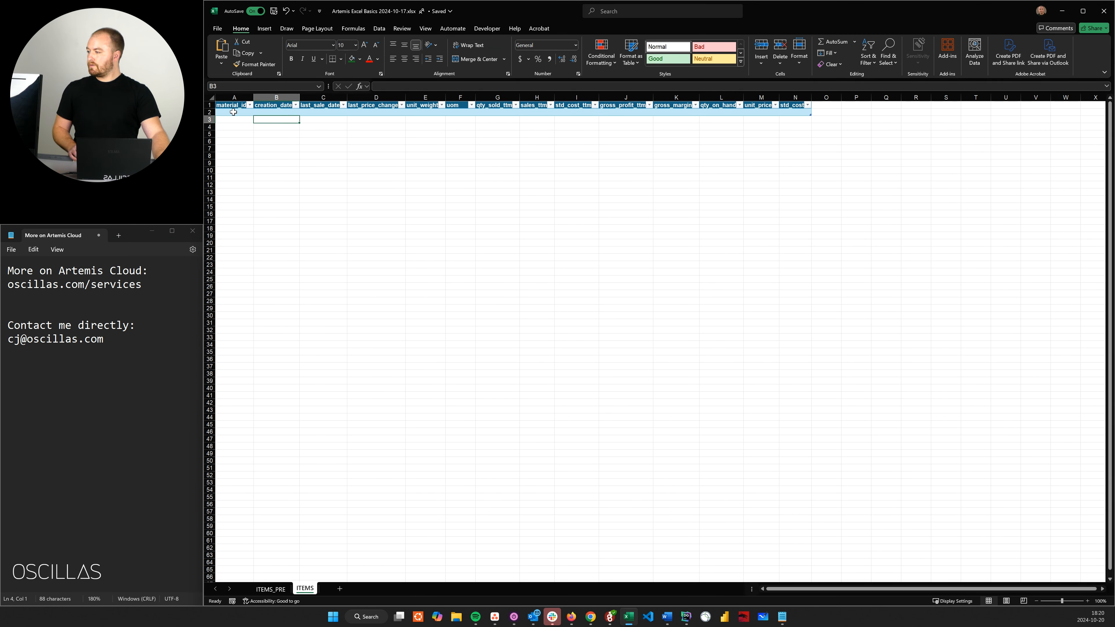
{"action": "left_click", "coordinate": [231, 112]}
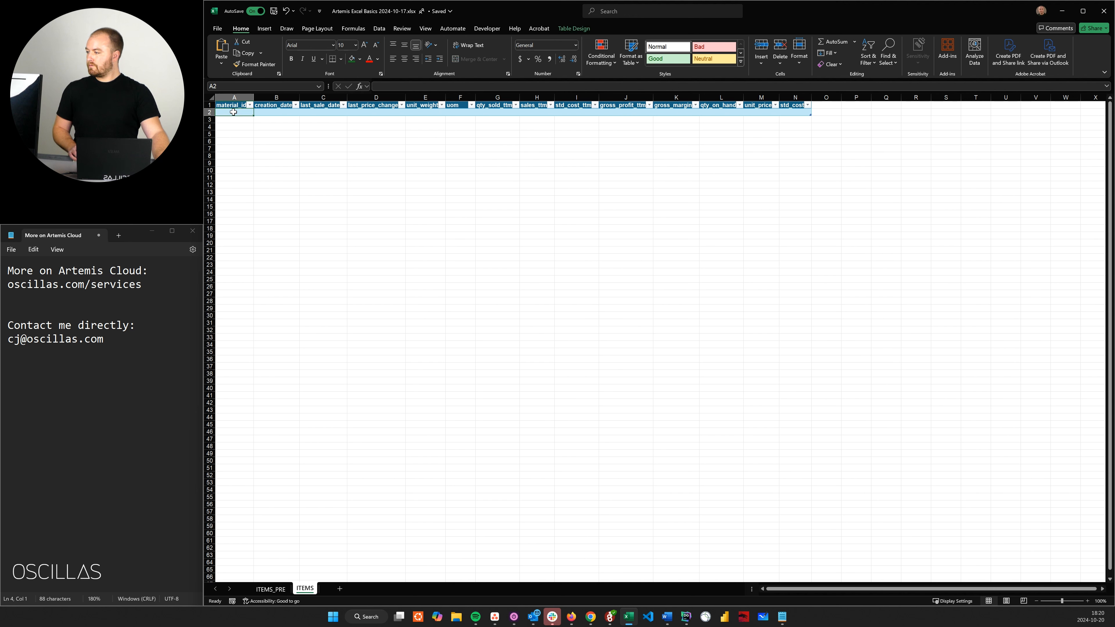
{"action": "left_click", "coordinate": [443, 86]}
{"action": "type", "text": "="}
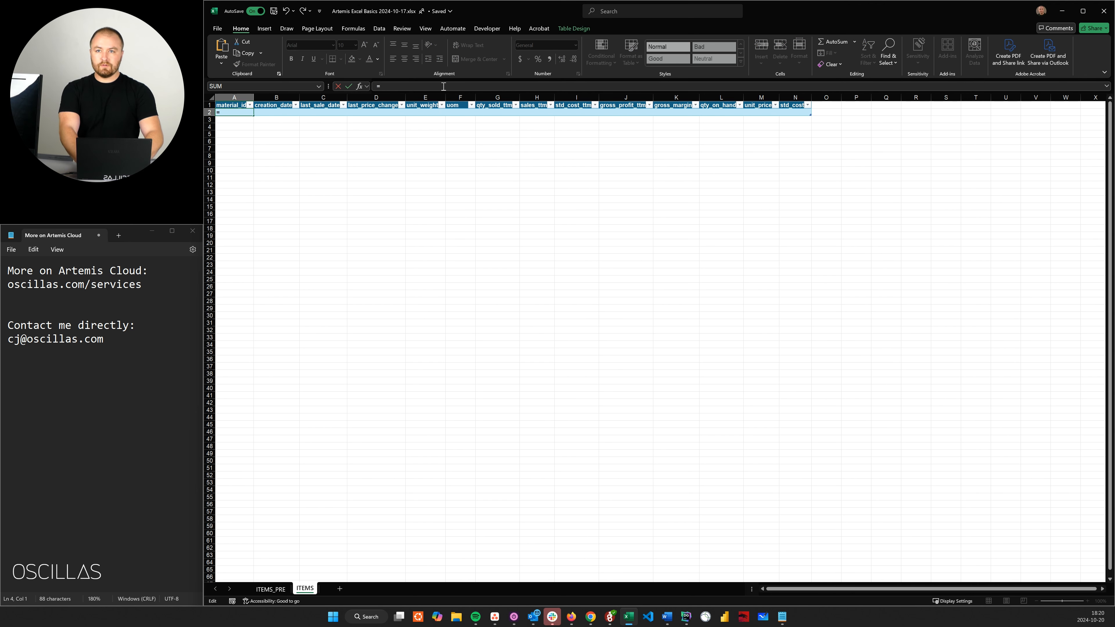
{"action": "type", "text": "ADDRESS(ROW()"}
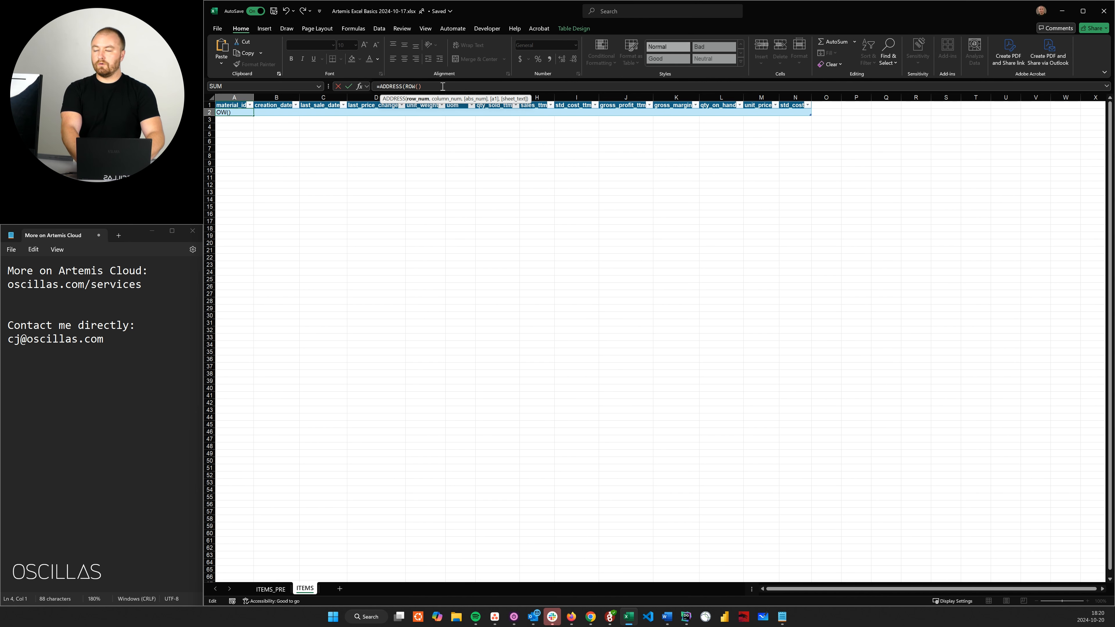
{"action": "type", "text": ", COLUMN("}
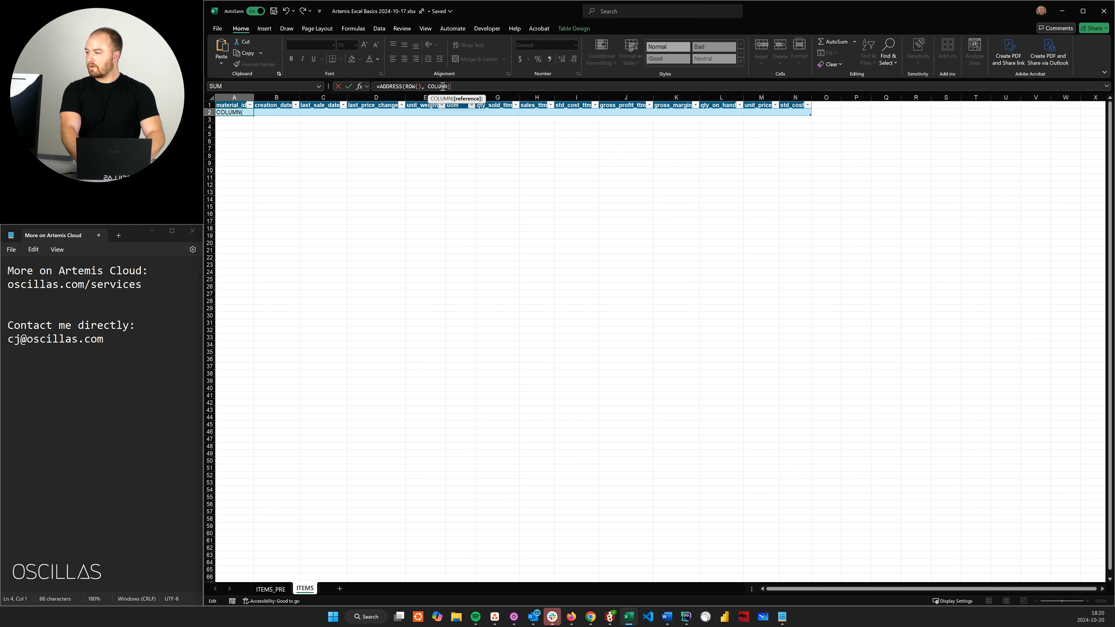
{"action": "type", "text": "),"}
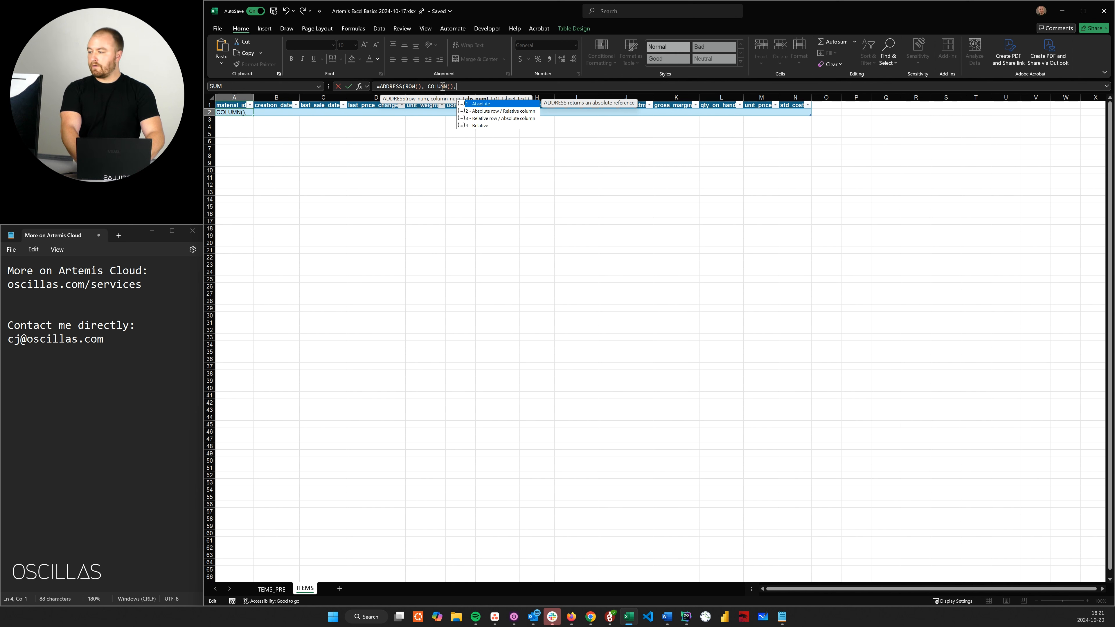
{"action": "type", "text": ",,\""}
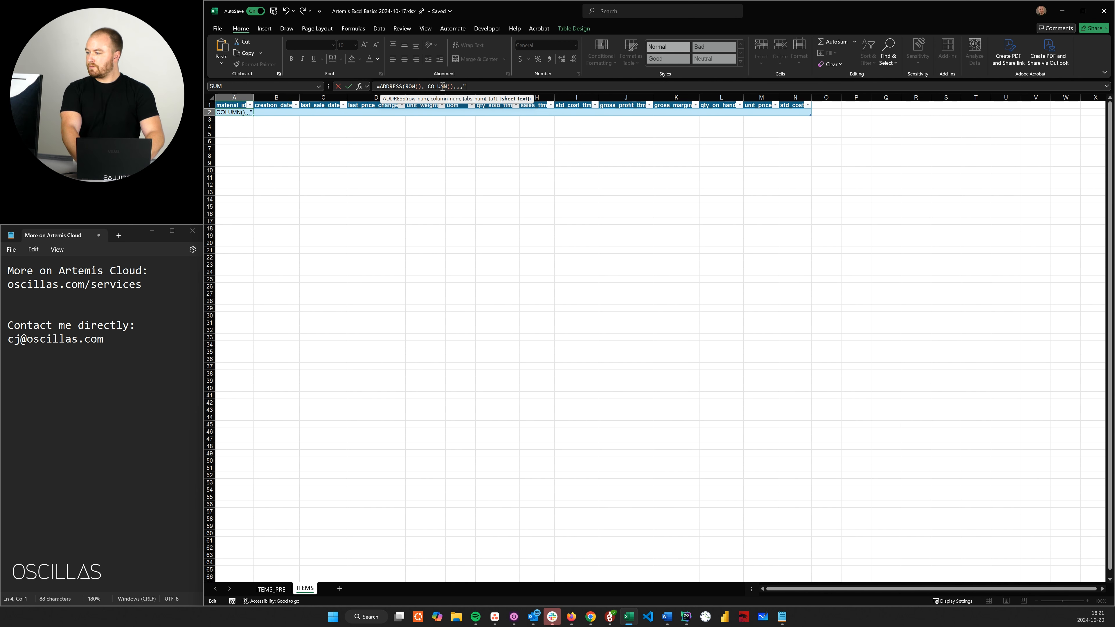
{"action": "type", "text": "ITEMS_PRE\""}
{"action": "key", "text": "Return"}
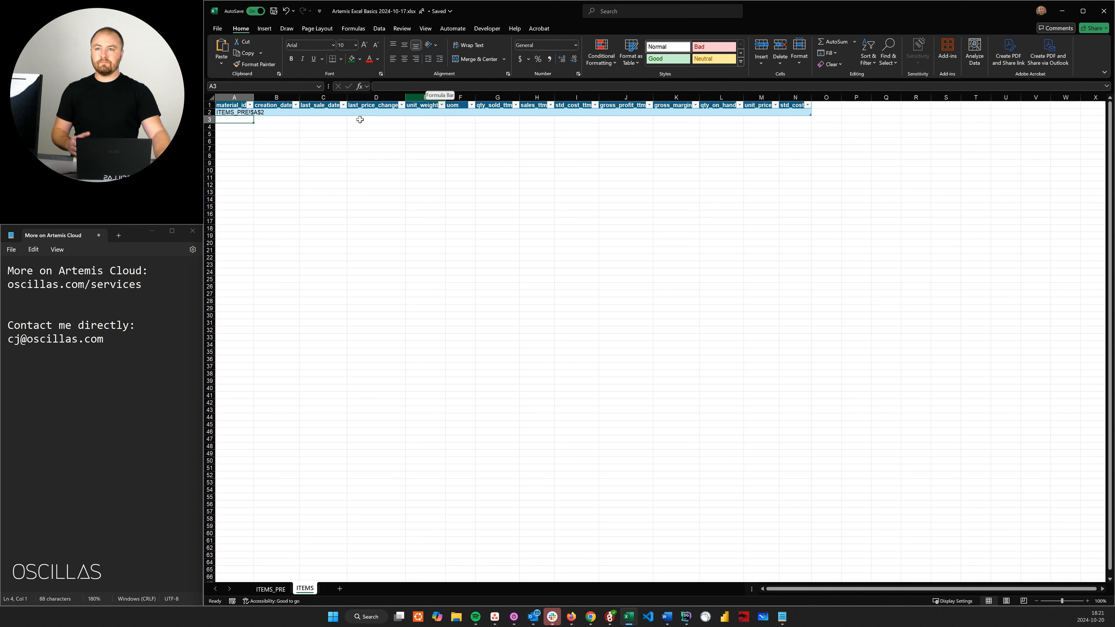
Widen the material_id column on the ITEMS sheet so the whole cell reference fits.
{"action": "left_click", "coordinate": [241, 112]}
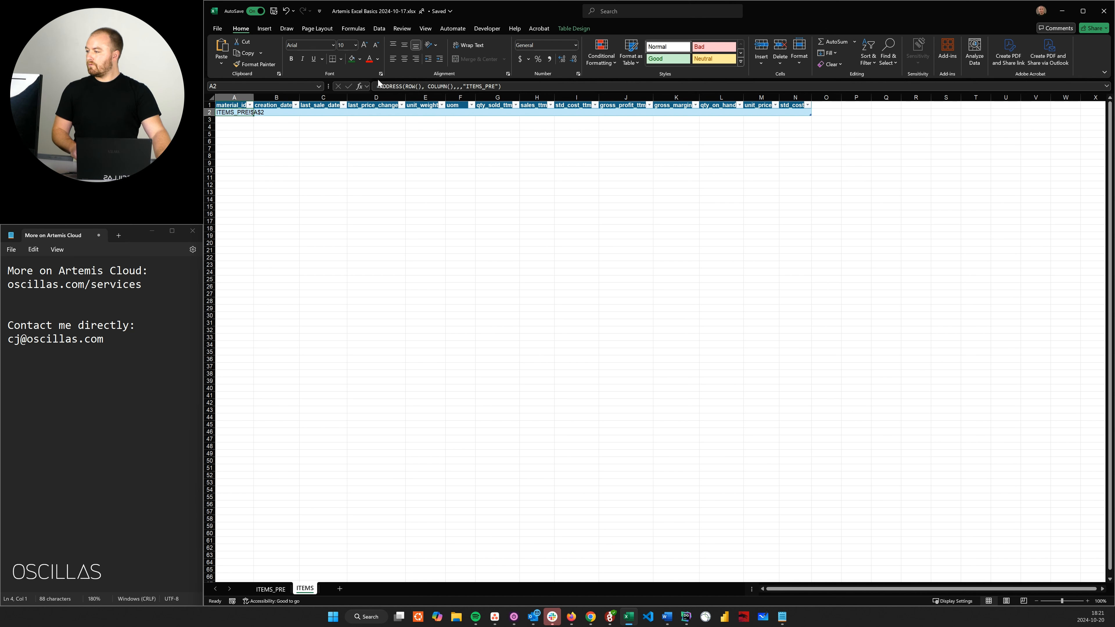
{"action": "left_click", "coordinate": [1087, 601]}
{"action": "left_click", "coordinate": [1087, 601]}
{"action": "left_click", "coordinate": [1087, 601]}
{"action": "left_click", "coordinate": [1088, 601]}
{"action": "left_click", "coordinate": [1088, 601]}
{"action": "left_click", "coordinate": [1088, 601]}
{"action": "left_click", "coordinate": [1088, 601]}
{"action": "left_click_drag", "start_coordinate": [288, 100], "coordinate": [455, 114]}
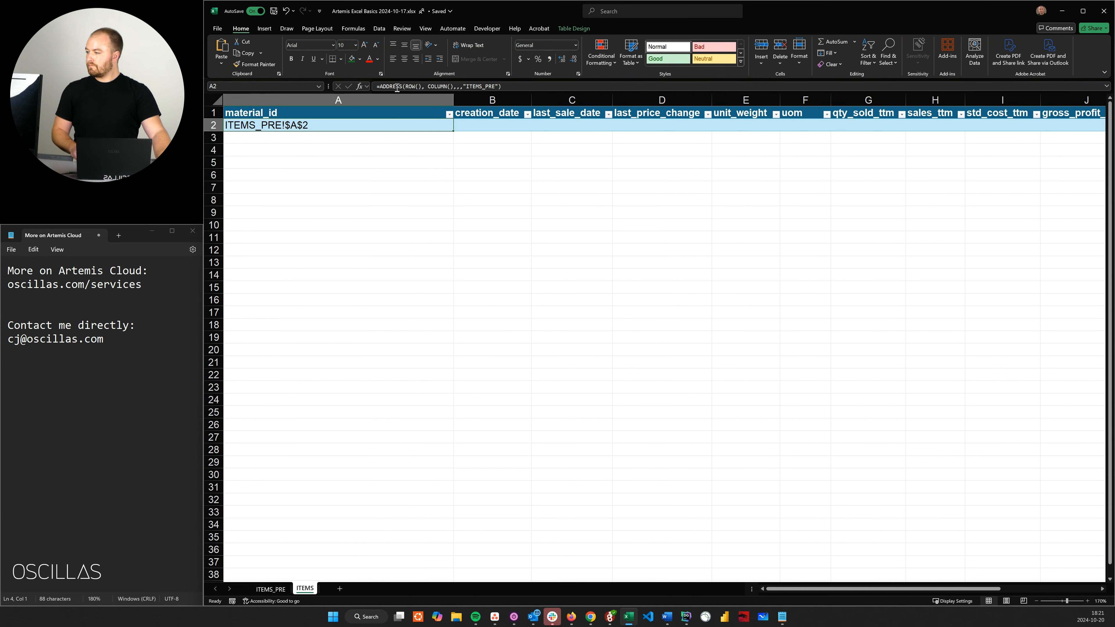
Wrap the formula in A2 in INDIRECT so it reads =INDIRECT(ADDRESS(ROW(), COLUMN(),,,"ITEMS_PRE")).
{"action": "key", "text": "F2"}
{"action": "key", "text": "Home"}
{"action": "key", "text": "Right"}
{"action": "type", "text": "I"}
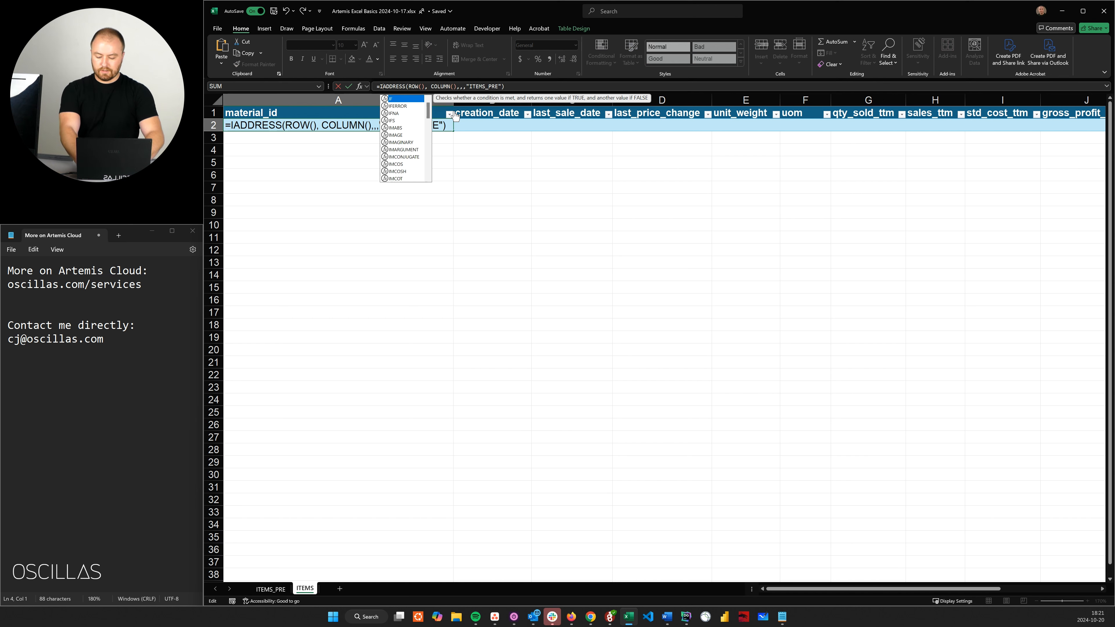
{"action": "type", "text": "NDIRECT"}
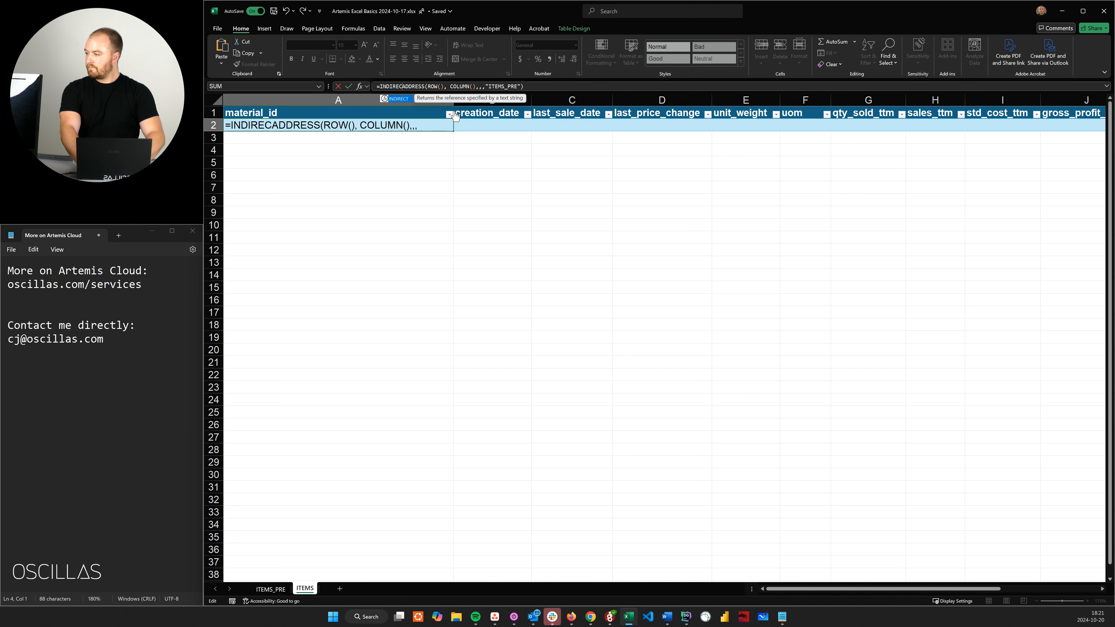
{"action": "type", "text": "("}
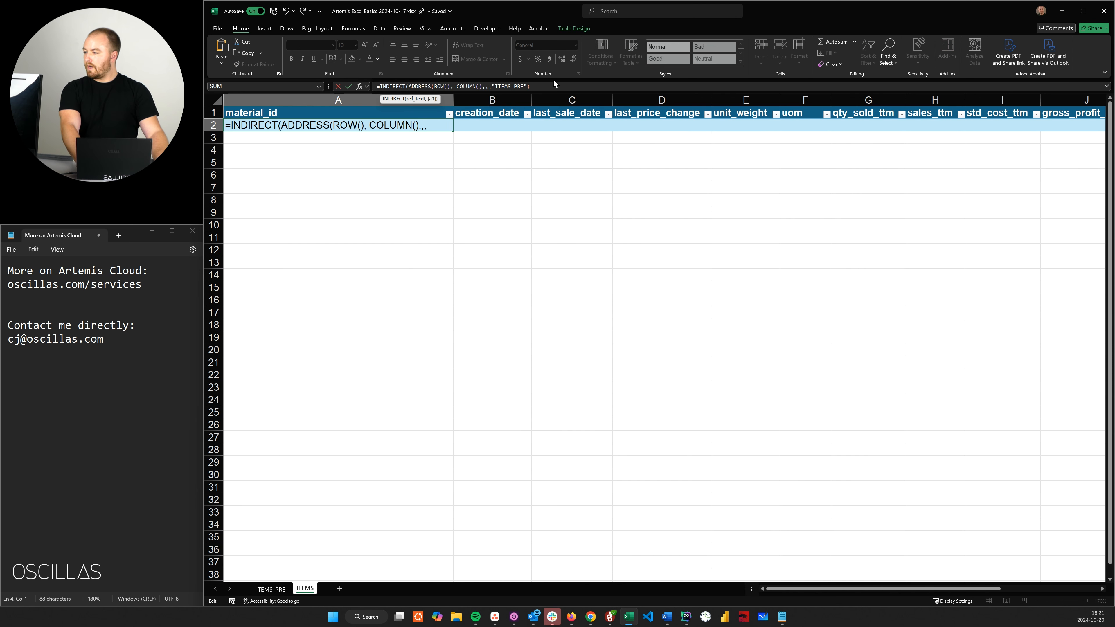
{"action": "key", "text": "End"}
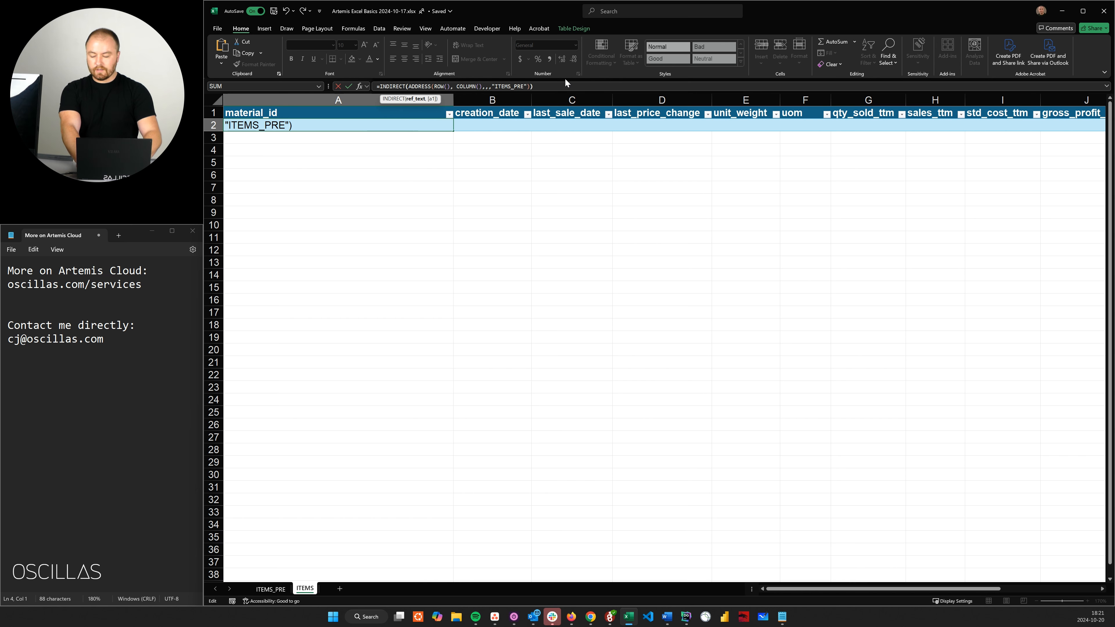
{"action": "type", "text": ")"}
{"action": "key", "text": "Return"}
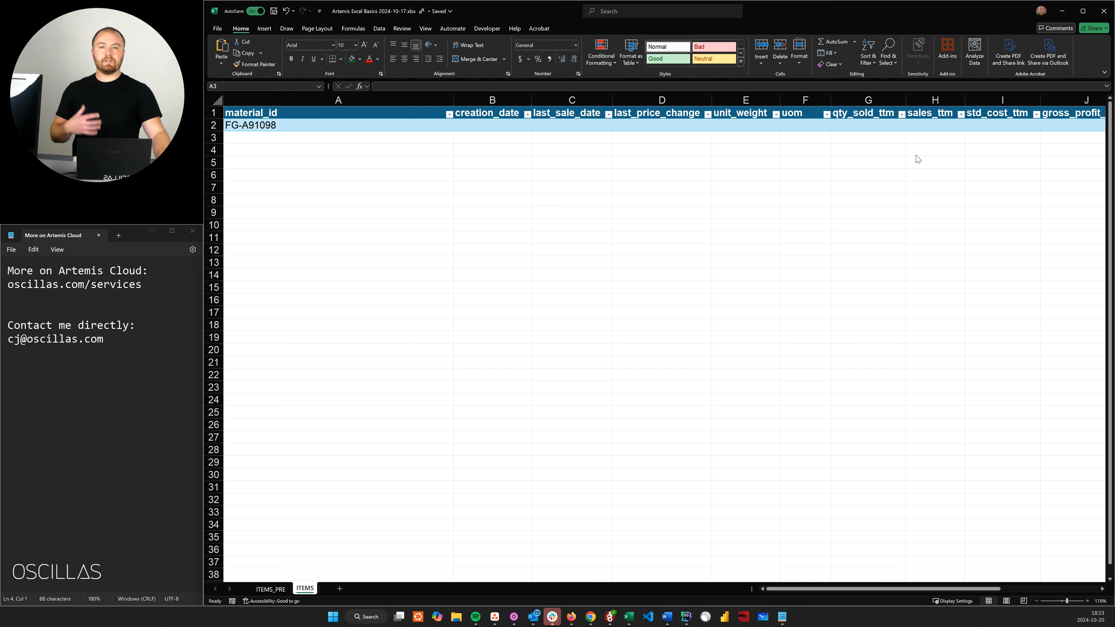
Resize the ITEMS table to the range $A$1:$N$2000.
{"action": "left_click", "coordinate": [299, 129]}
{"action": "left_click", "coordinate": [570, 28]}
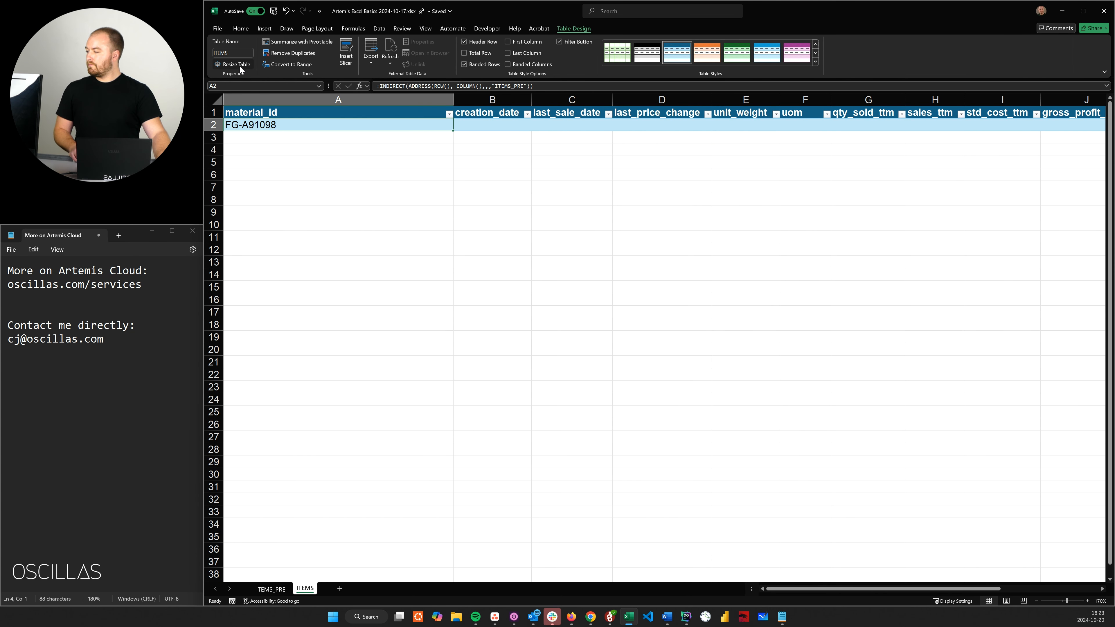
{"action": "left_click", "coordinate": [240, 66]}
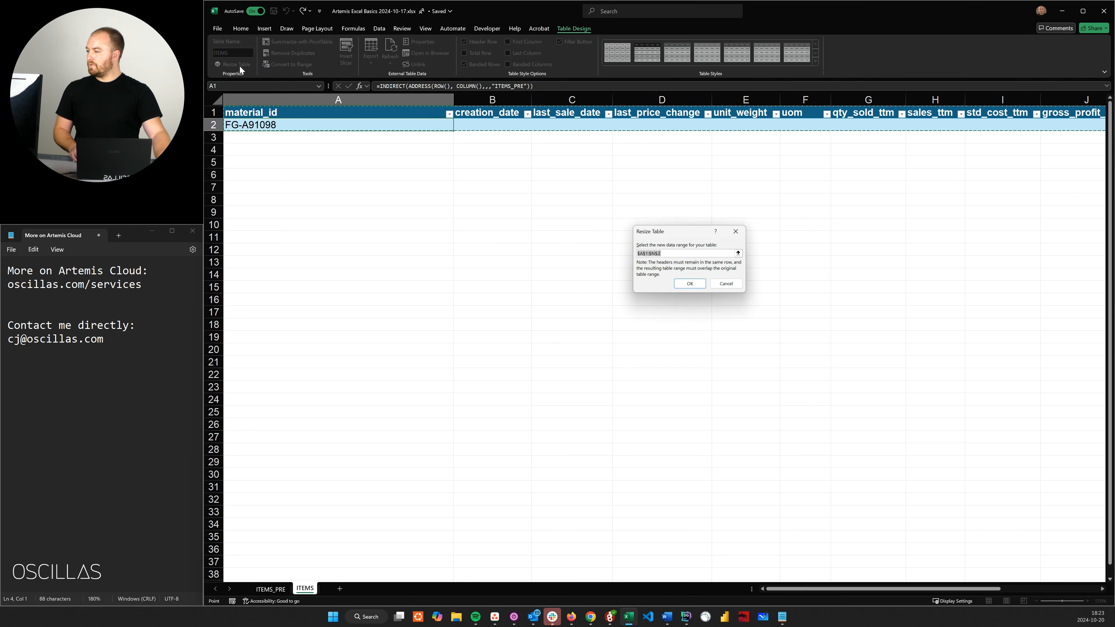
{"action": "left_click", "coordinate": [670, 257]}
{"action": "type", "text": "000"}
{"action": "left_click", "coordinate": [690, 284]}
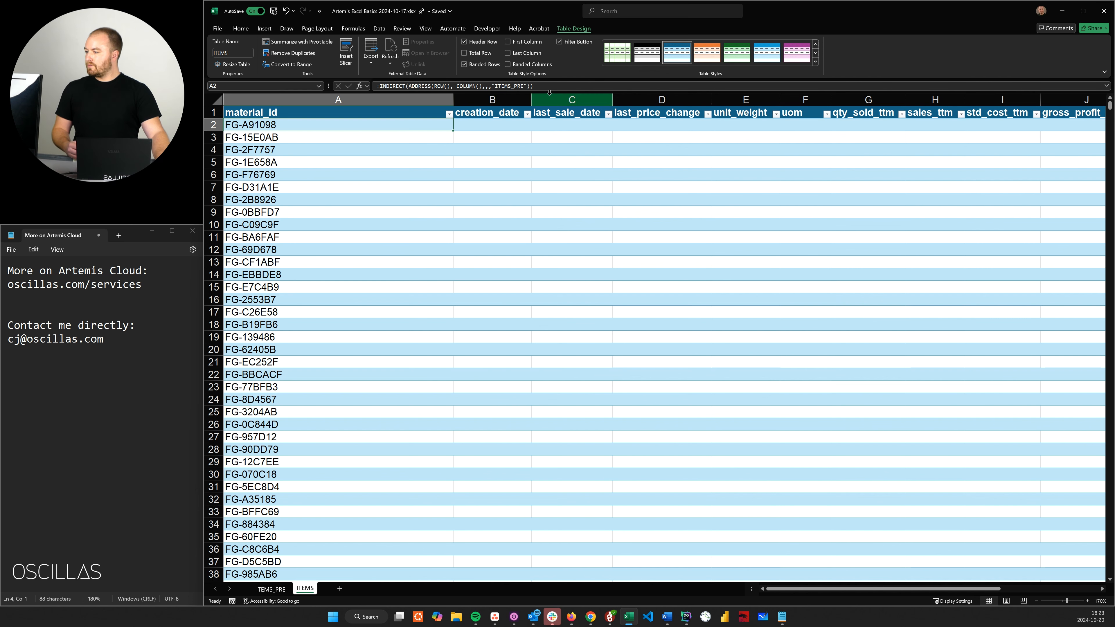
Change the A2 formula to =IF(ISBLANK(INDIRECT(ADDRESS(ROW(), COLUMN(),,,"ITEMS_PRE"))), FALSE, INDIRECT(ADDRESS(ROW(), COLUMN(),,,"ITEMS_PRE"))).
{"action": "left_click_drag", "start_coordinate": [533, 86], "coordinate": [379, 86]}
{"action": "key", "text": "ctrl+c"}
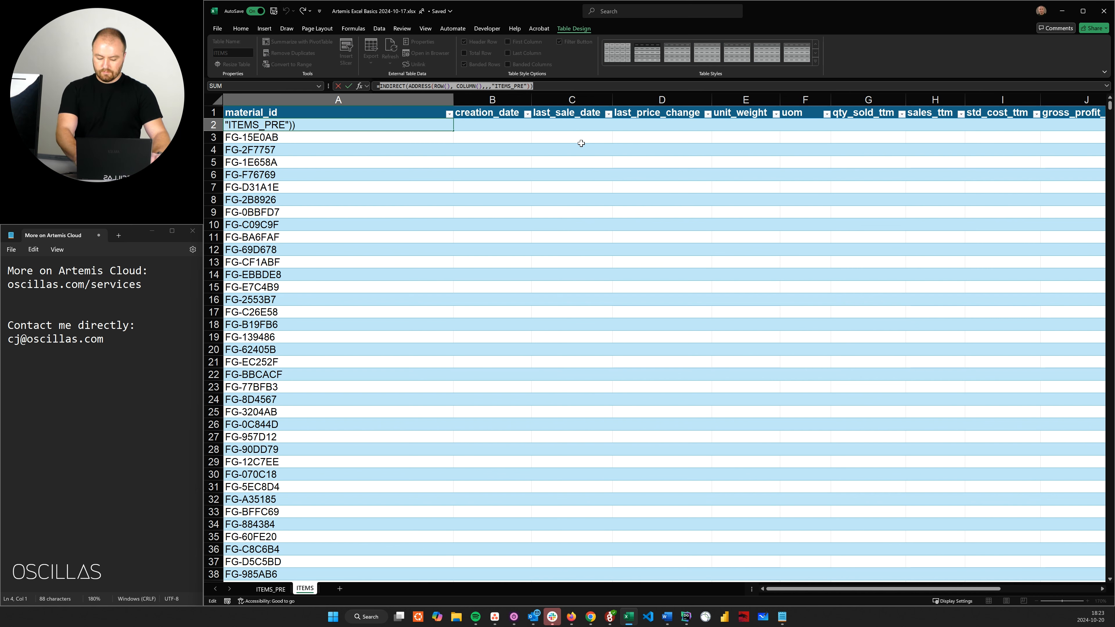
{"action": "key", "text": "BackSpace"}
{"action": "type", "text": "IF(I"}
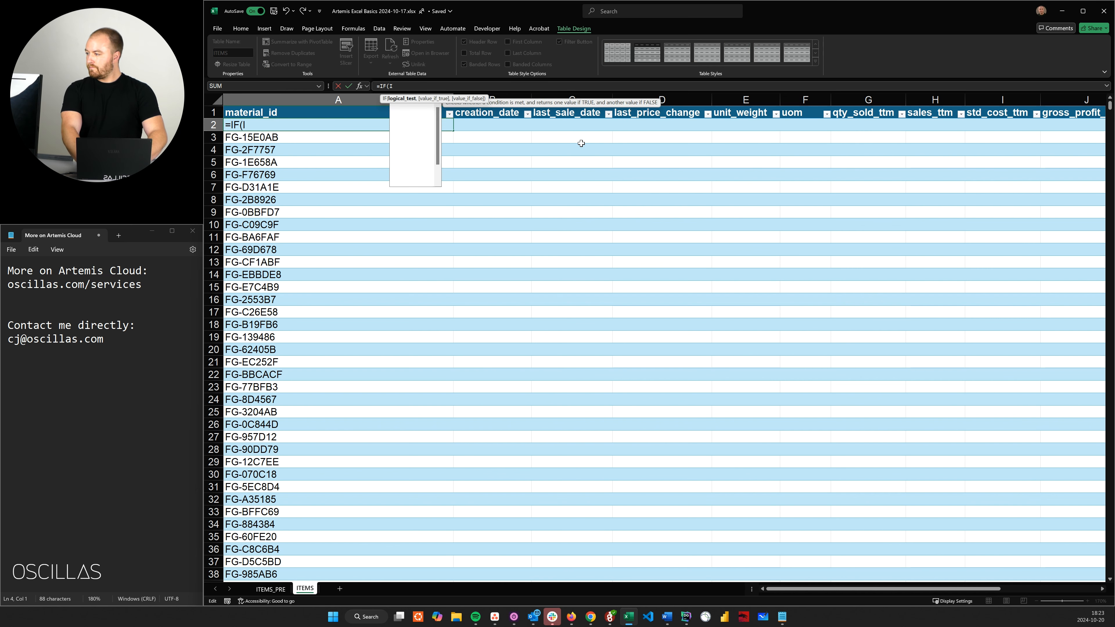
{"action": "type", "text": "SBLANK("}
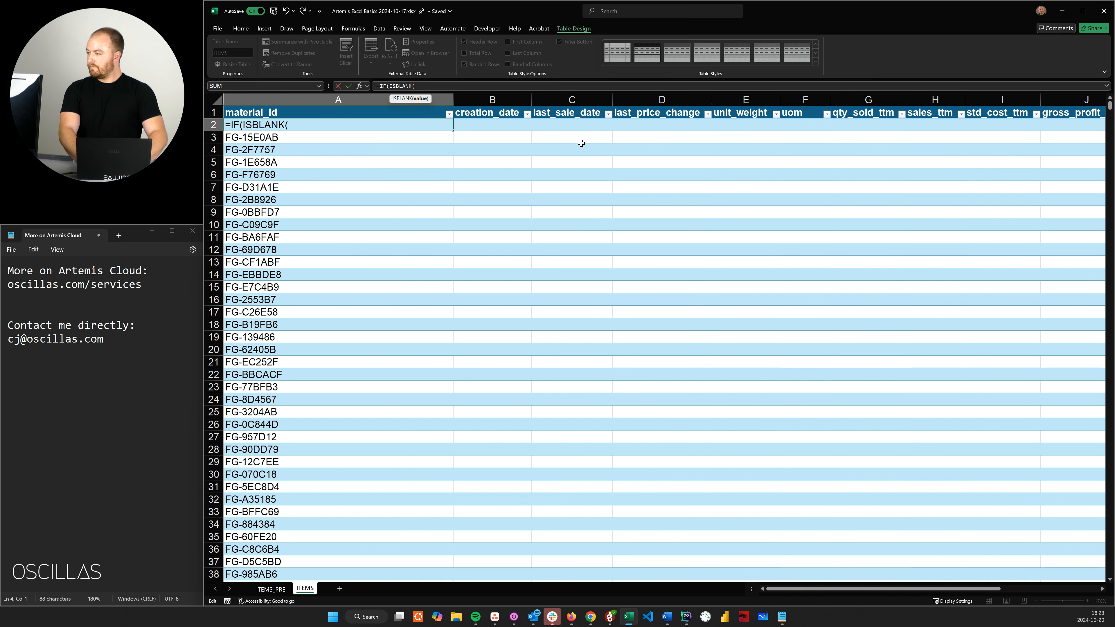
{"action": "key", "text": "ctrl+v"}
{"action": "type", "text": "),"}
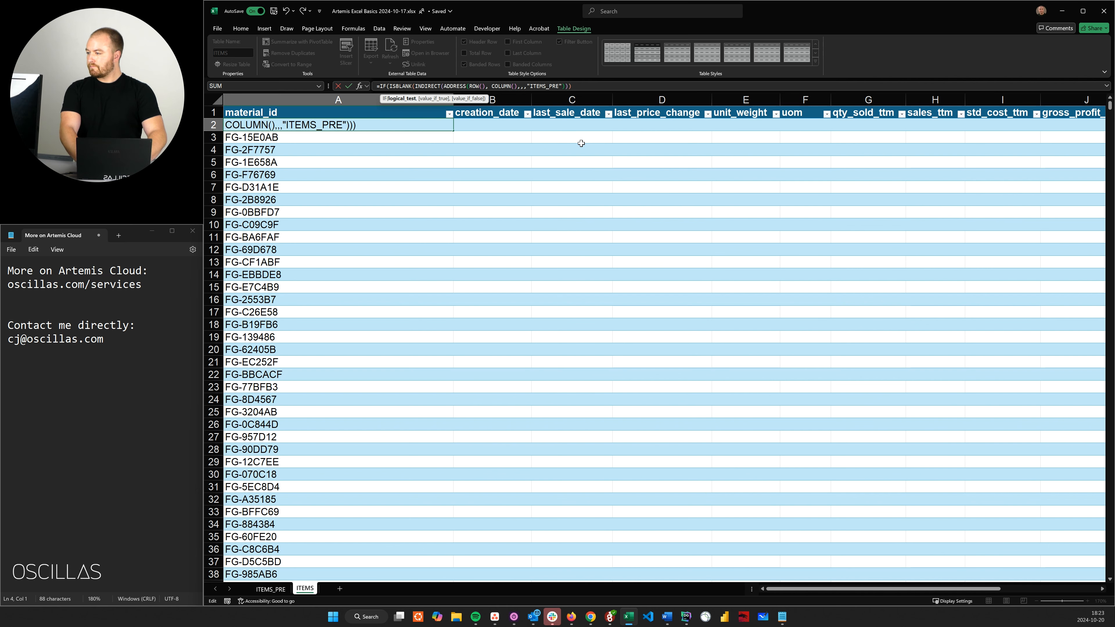
{"action": "type", "text": " FALSE,"}
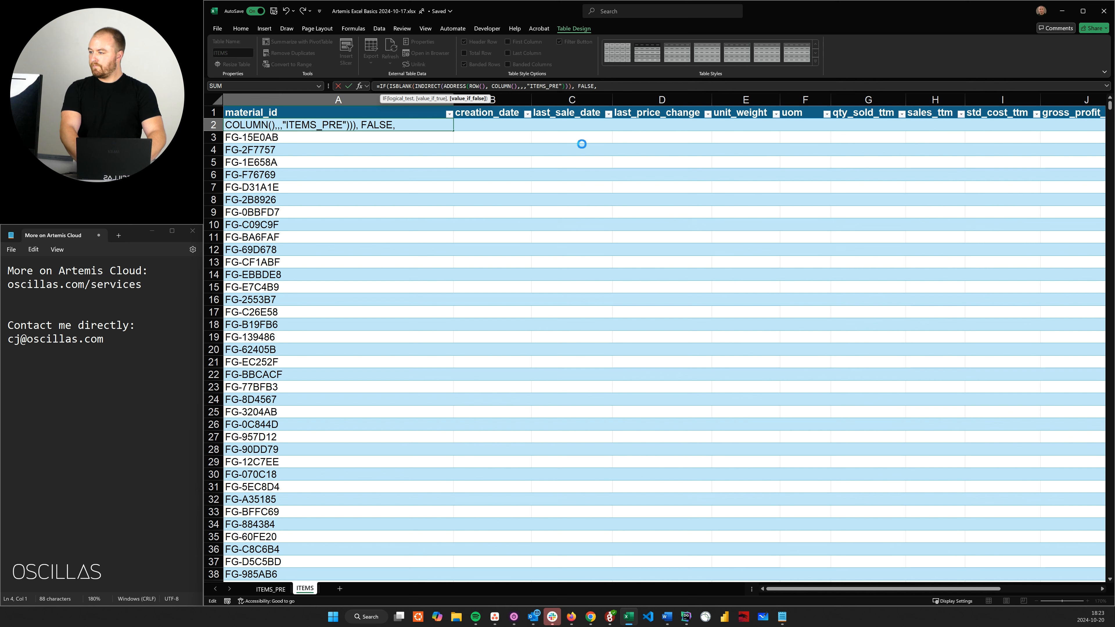
{"action": "key", "text": "ctrl+v"}
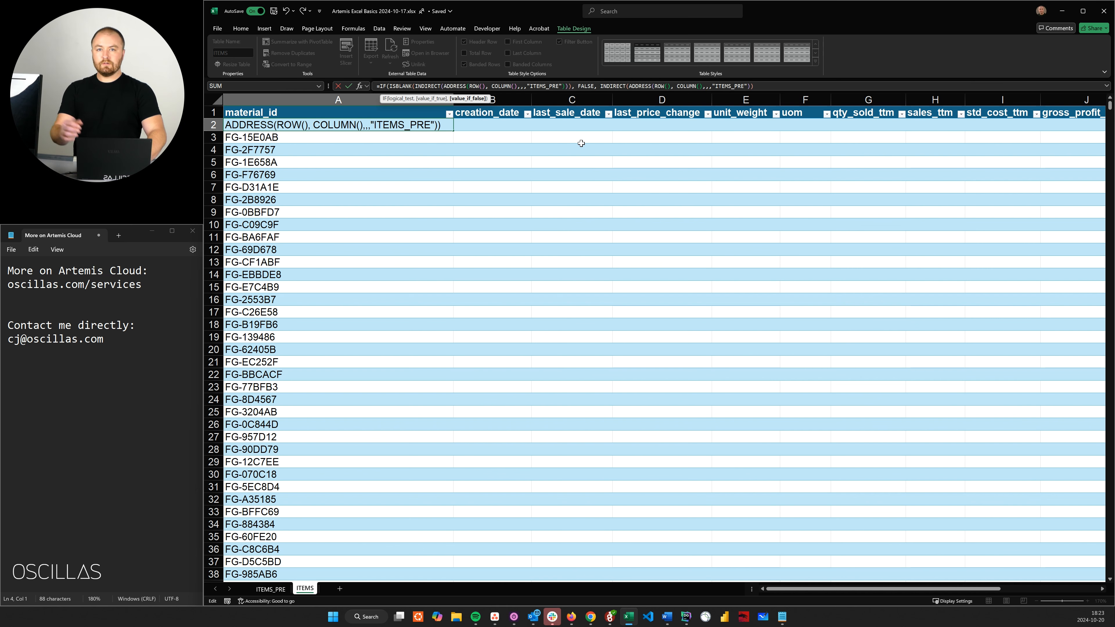
{"action": "type", "text": ")"}
{"action": "key", "text": "Return"}
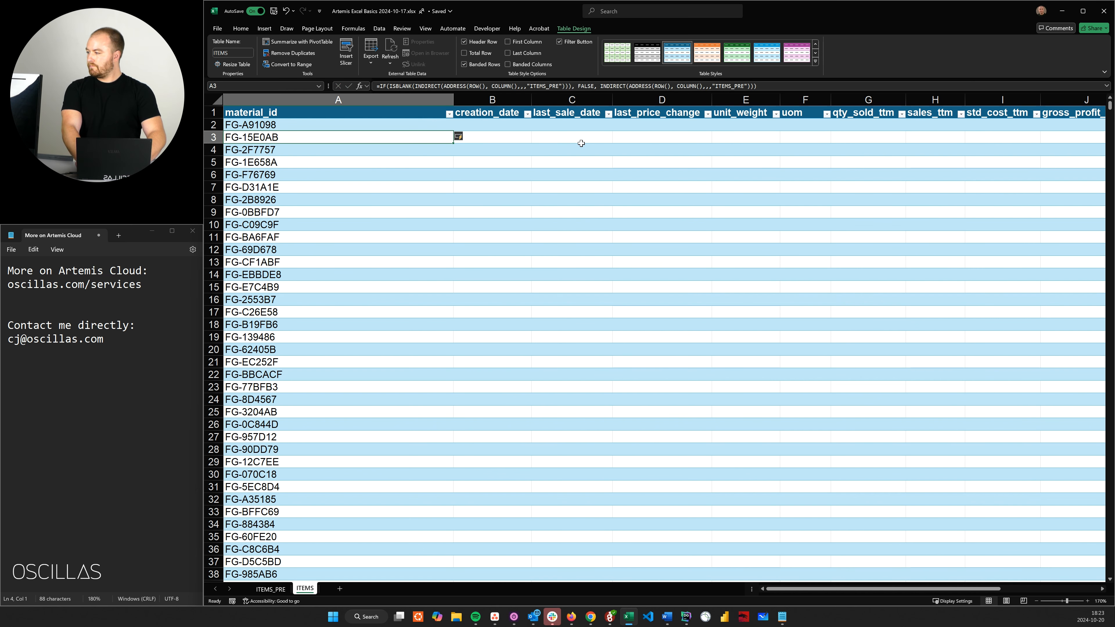
Copy the A2 formula across row 2 from creation_date through std_cost to fill the remaining ITEMS table columns.
{"action": "mouse_move", "coordinate": [1110, 110]}
{"action": "left_mouse_down"}
{"action": "mouse_move", "coordinate": [1094, 354]}
{"action": "mouse_move", "coordinate": [1102, 102]}
{"action": "left_mouse_up"}
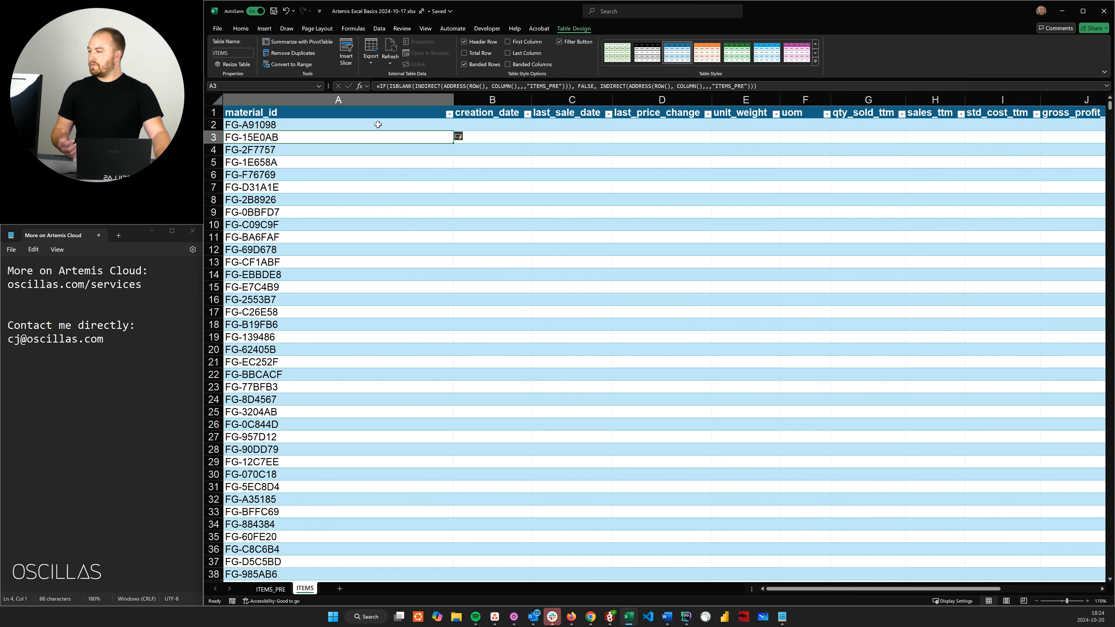
{"action": "key", "text": "ctrl+c"}
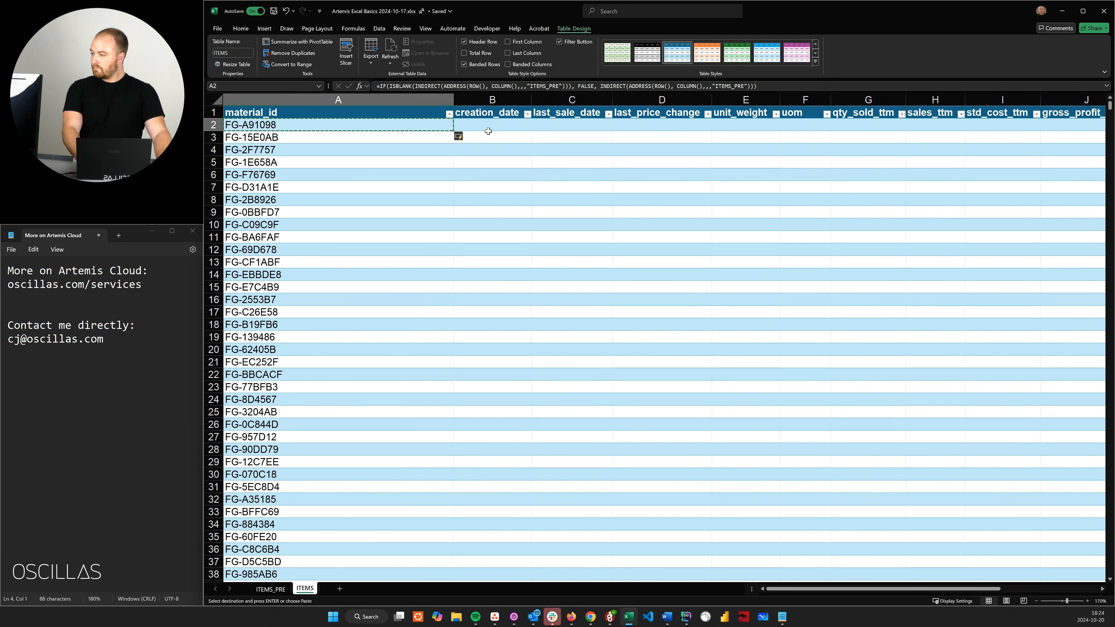
{"action": "left_click_drag", "start_coordinate": [485, 127], "coordinate": [998, 122]}
{"action": "key", "text": "ctrl+v"}
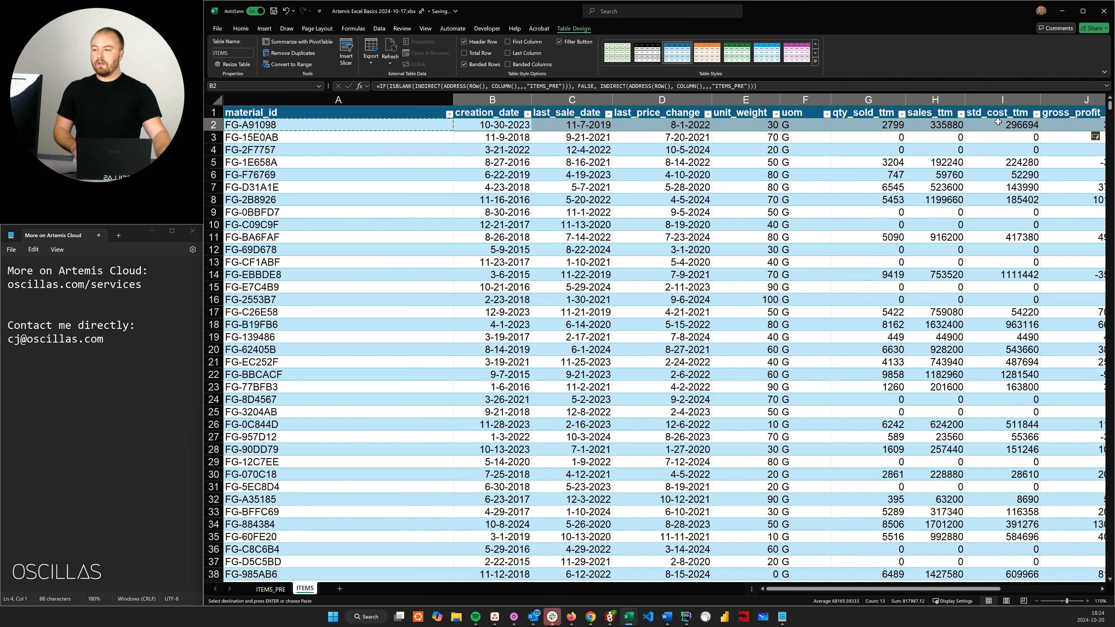
{"action": "left_click", "coordinate": [534, 150]}
{"action": "left_click", "coordinate": [401, 137]}
{"action": "key", "text": "Escape"}
Fill the ITEMS table header cells A1:N1 with the standard Dark Red colour.
{"action": "left_click_drag", "start_coordinate": [387, 112], "coordinate": [1045, 115]}
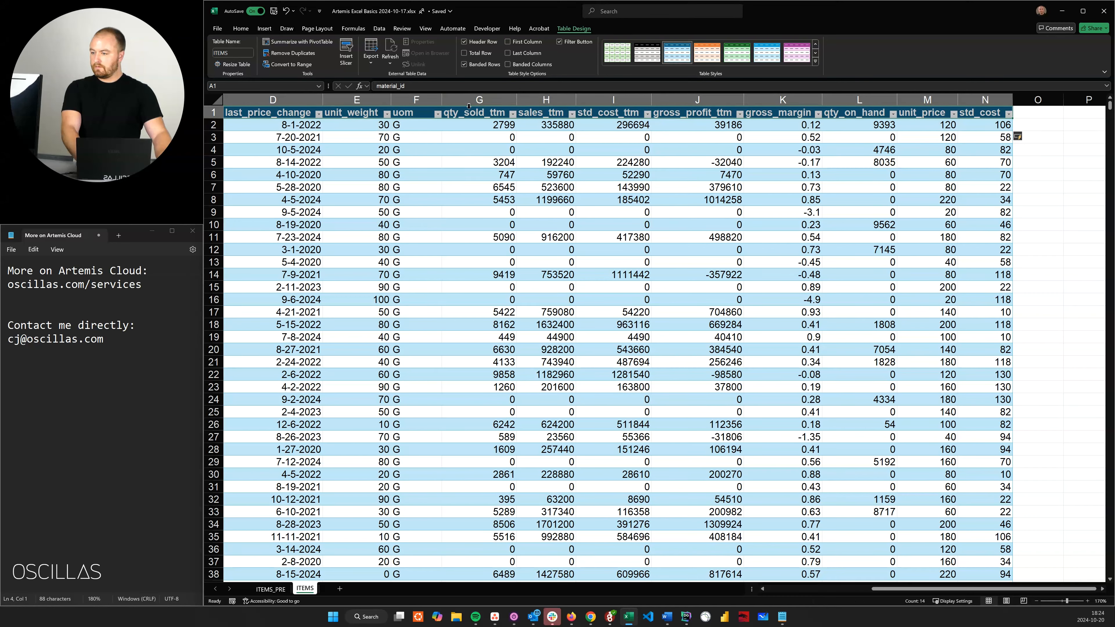
{"action": "left_click", "coordinate": [240, 28]}
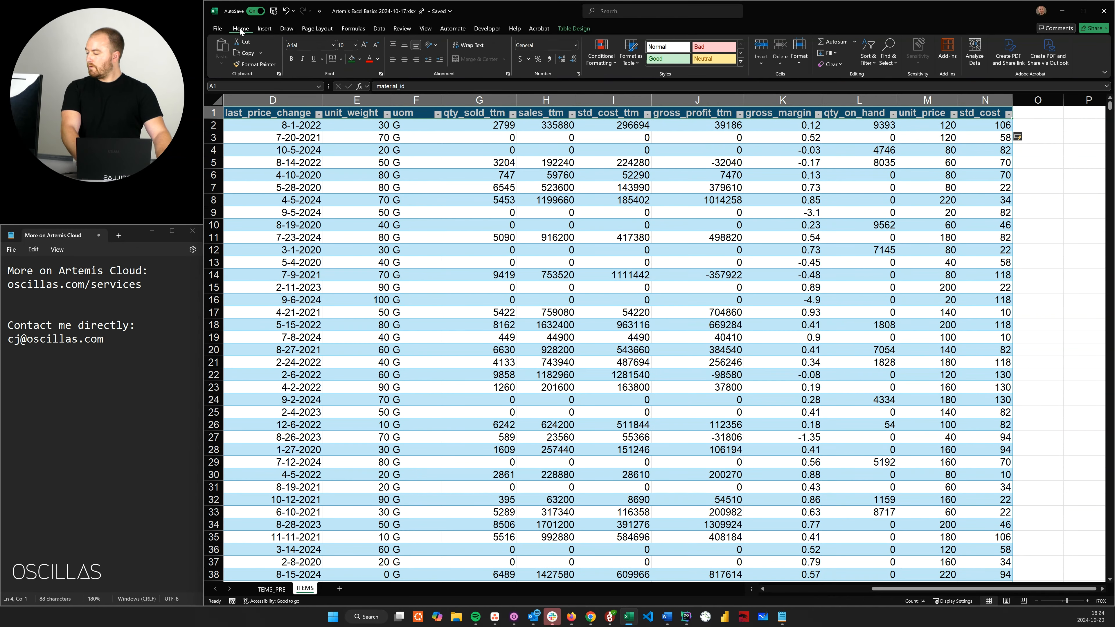
{"action": "left_click", "coordinate": [359, 60]}
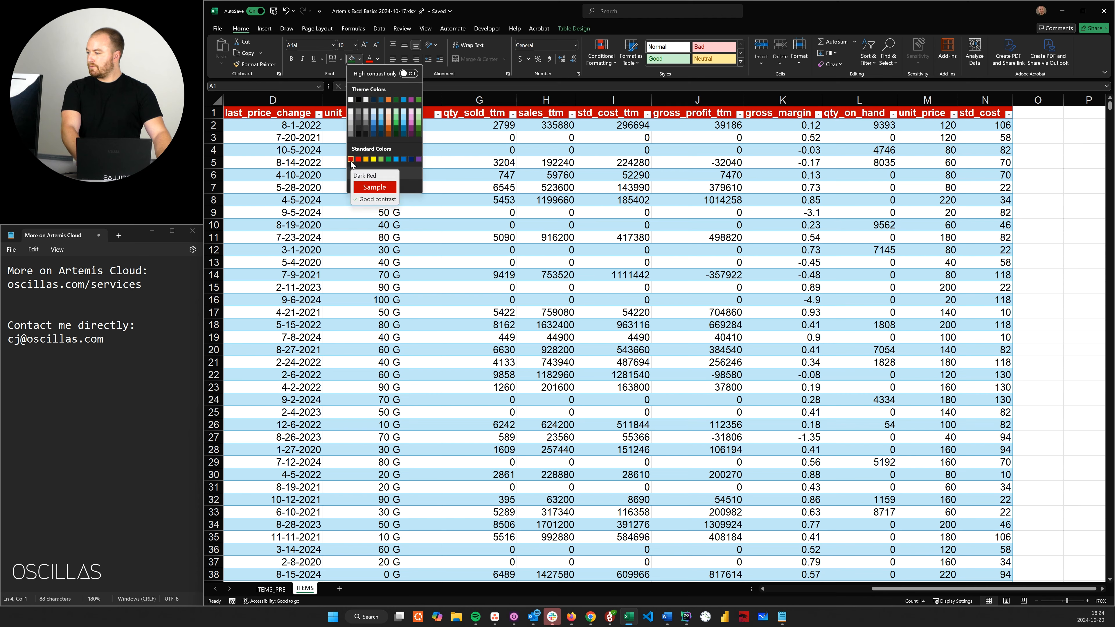
{"action": "left_click", "coordinate": [351, 160]}
{"action": "scroll", "coordinate": [405, 152], "scroll_direction": "left", "scroll_amount": 3}
{"action": "left_click", "coordinate": [405, 151]}
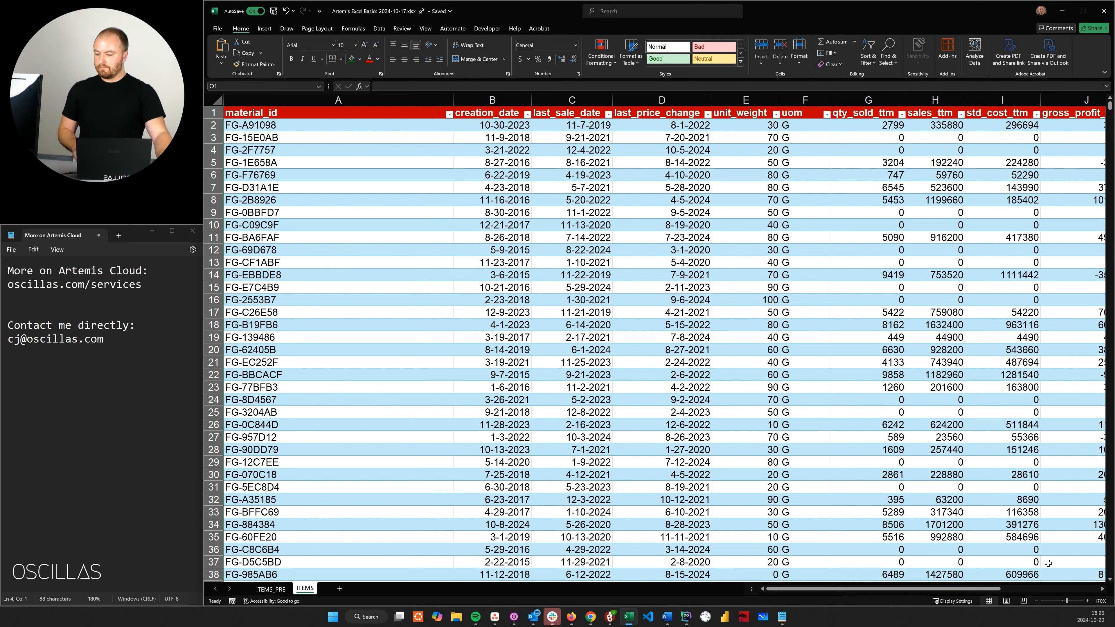
Add a days_since_last_sale column in O1 with a green header fill, and fit the column width to its name.
{"action": "left_click", "coordinate": [1046, 589]}
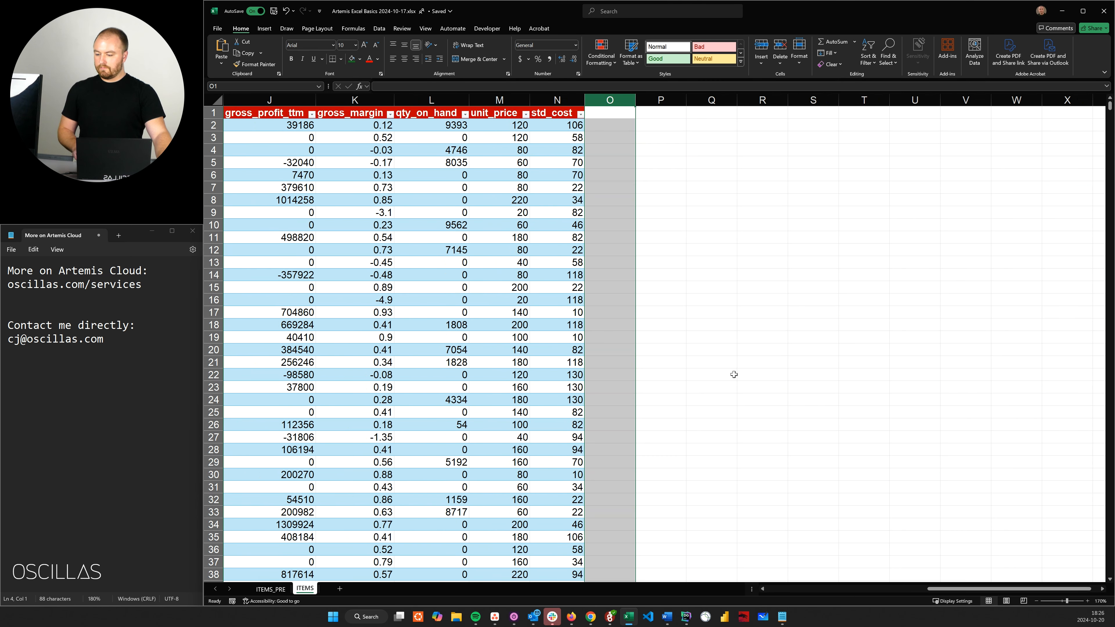
{"action": "left_click", "coordinate": [602, 111]}
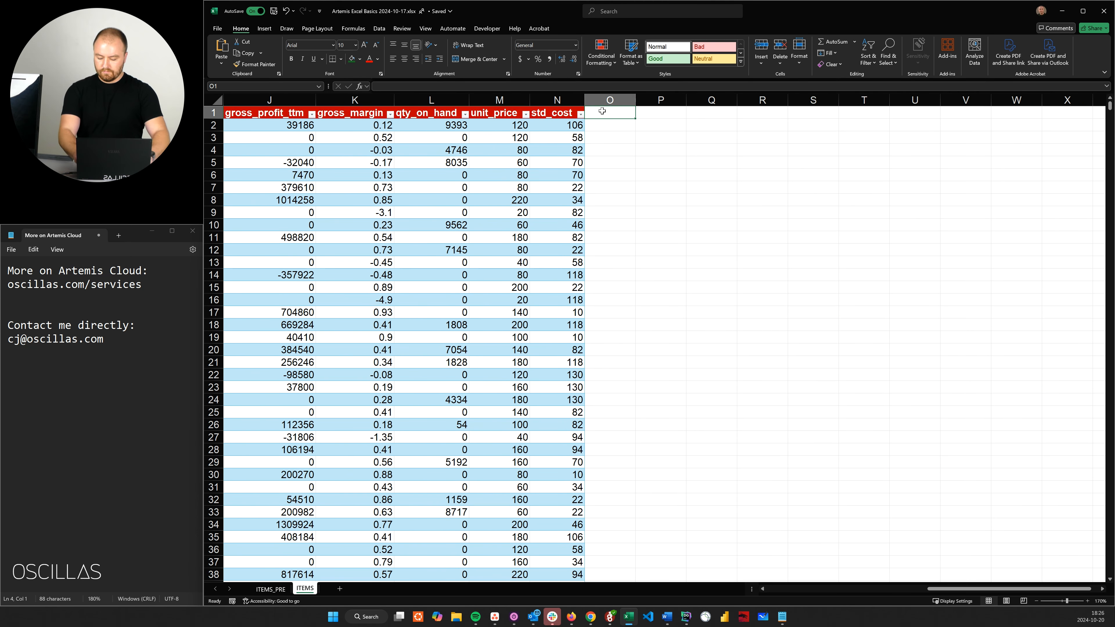
{"action": "type", "text": "days_since_last_sale"}
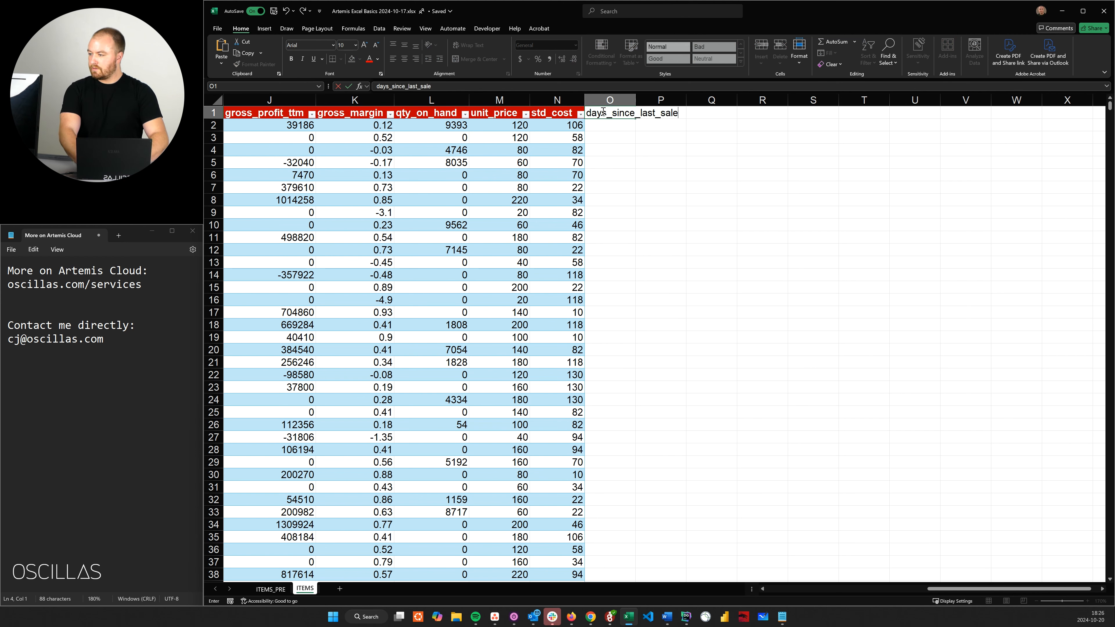
{"action": "key", "text": "Return"}
{"action": "left_click", "coordinate": [602, 111]}
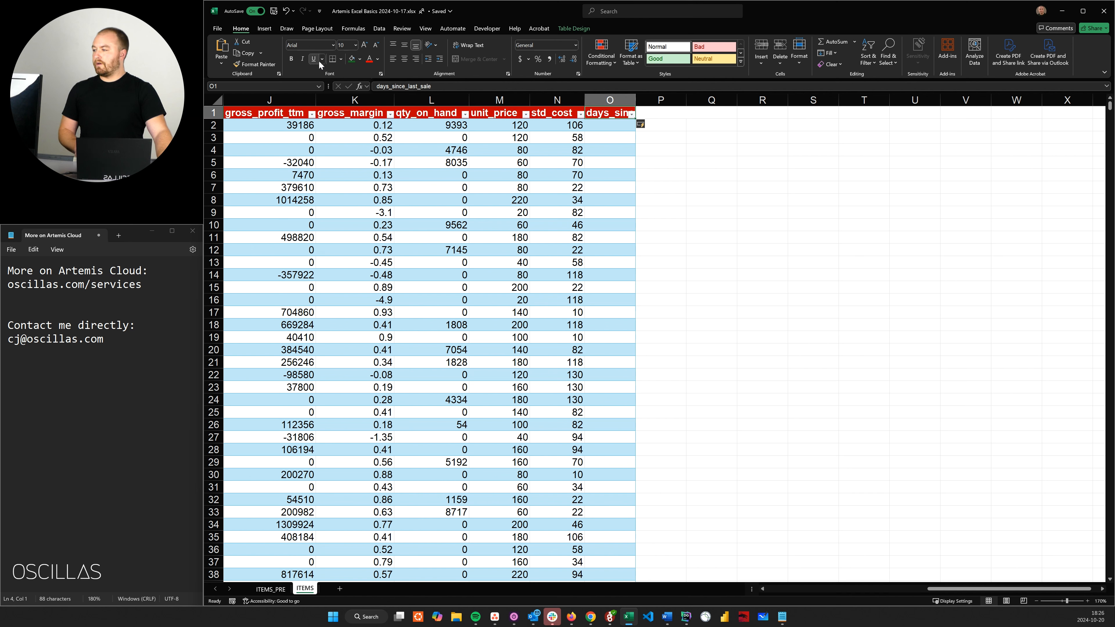
{"action": "double_click", "coordinate": [637, 101]}
Enter the formula =IF([@[last_sale_date]] = FALSE, FALSE, TODAY() - [@[last_sale_date]]) in O2 of the days_since_last_sale column.
{"action": "left_click", "coordinate": [632, 123]}
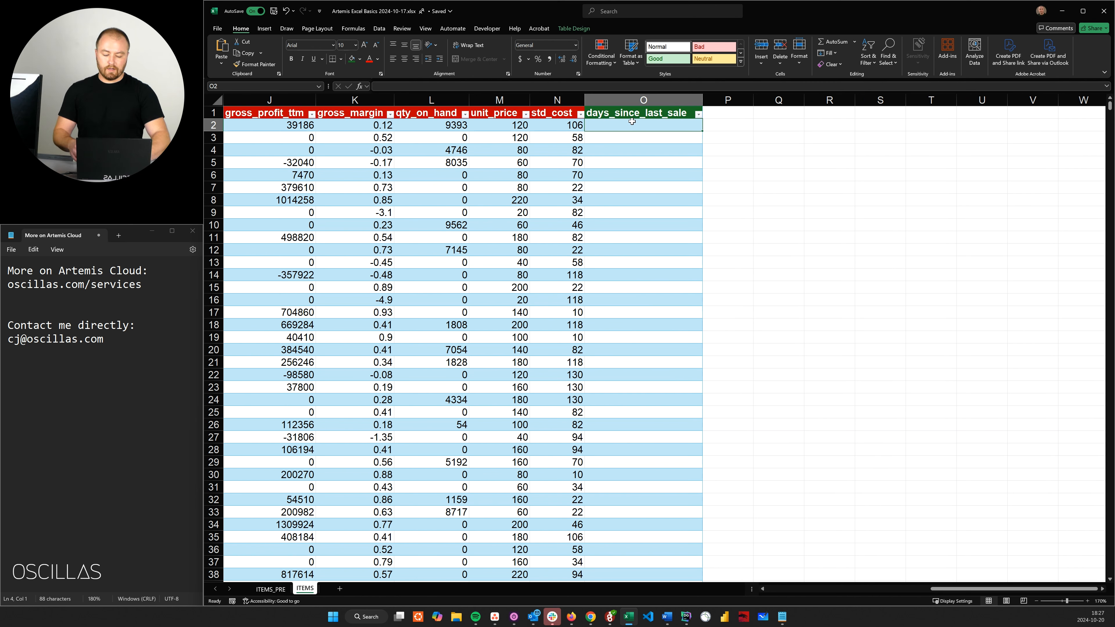
{"action": "type", "text": "=IF("}
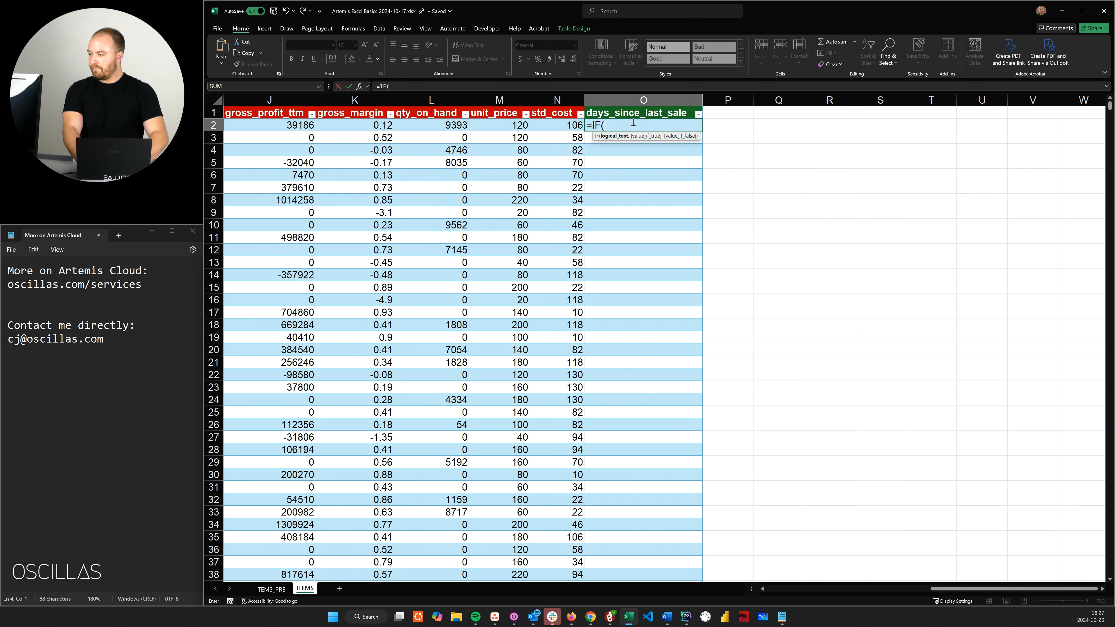
{"action": "type", "text": "[@[la"}
{"action": "key", "text": "Tab"}
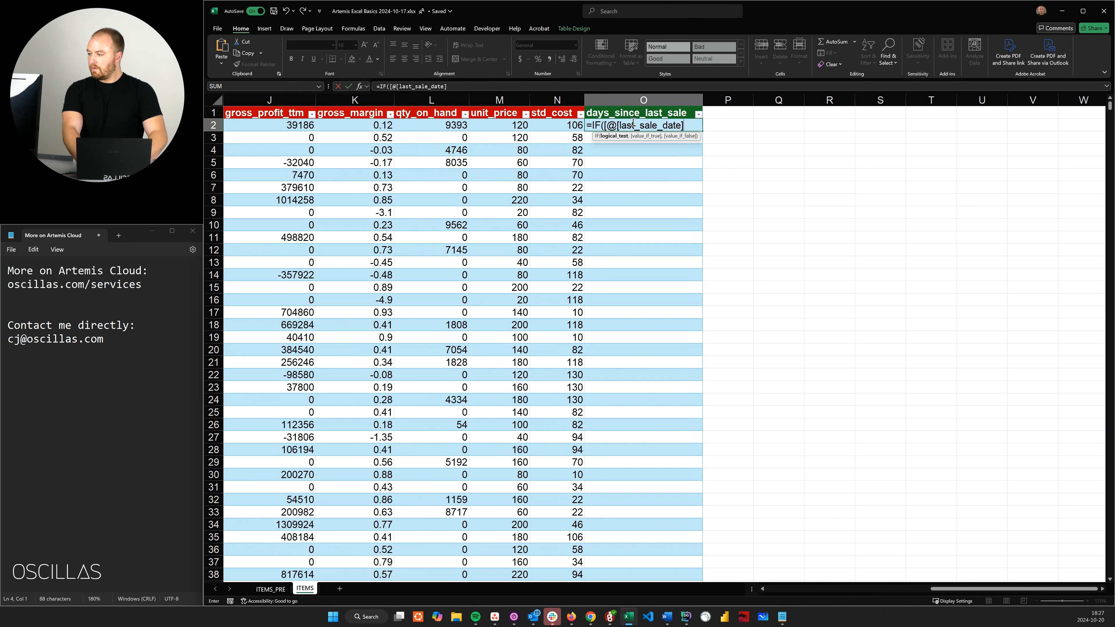
{"action": "type", "text": "] = FALSE, FALSE"}
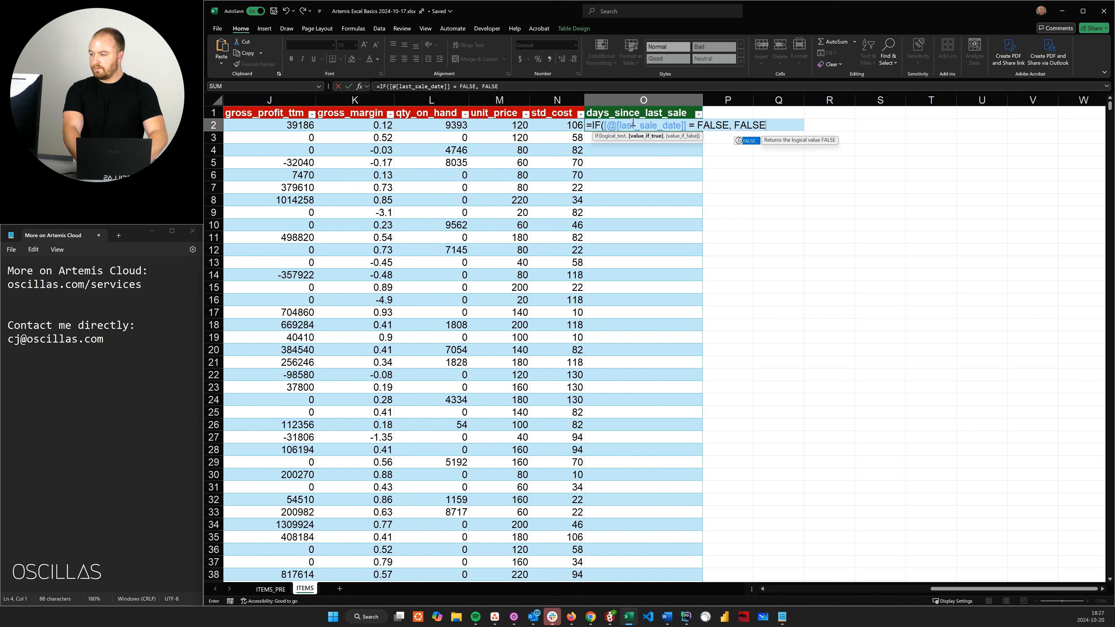
{"action": "type", "text": ", TODAY"}
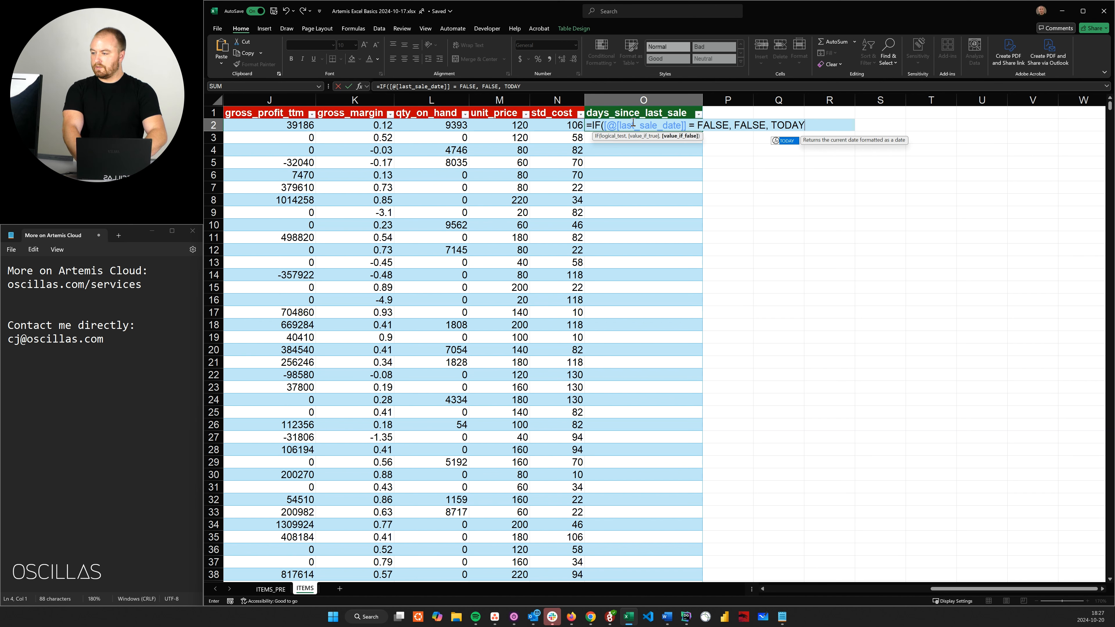
{"action": "type", "text": "() - [@[last_sale_date]]"}
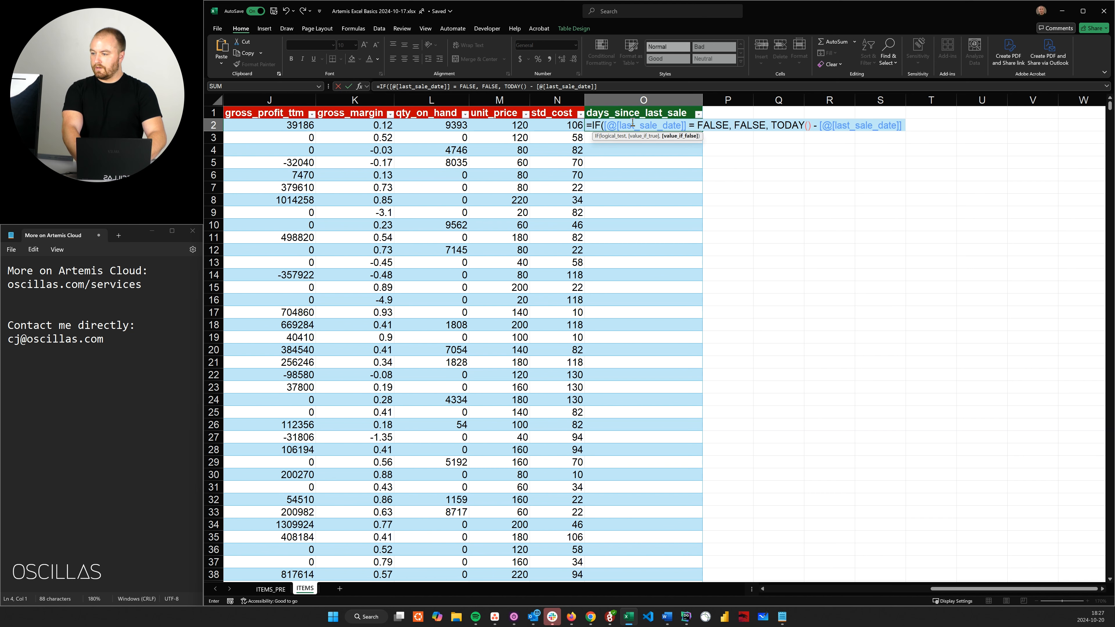
{"action": "type", "text": ")"}
{"action": "key", "text": "Return"}
Format all days_since_last_sale values, O2:O2000, with a thousands separator and no decimal places.
{"action": "left_click", "coordinate": [630, 121]}
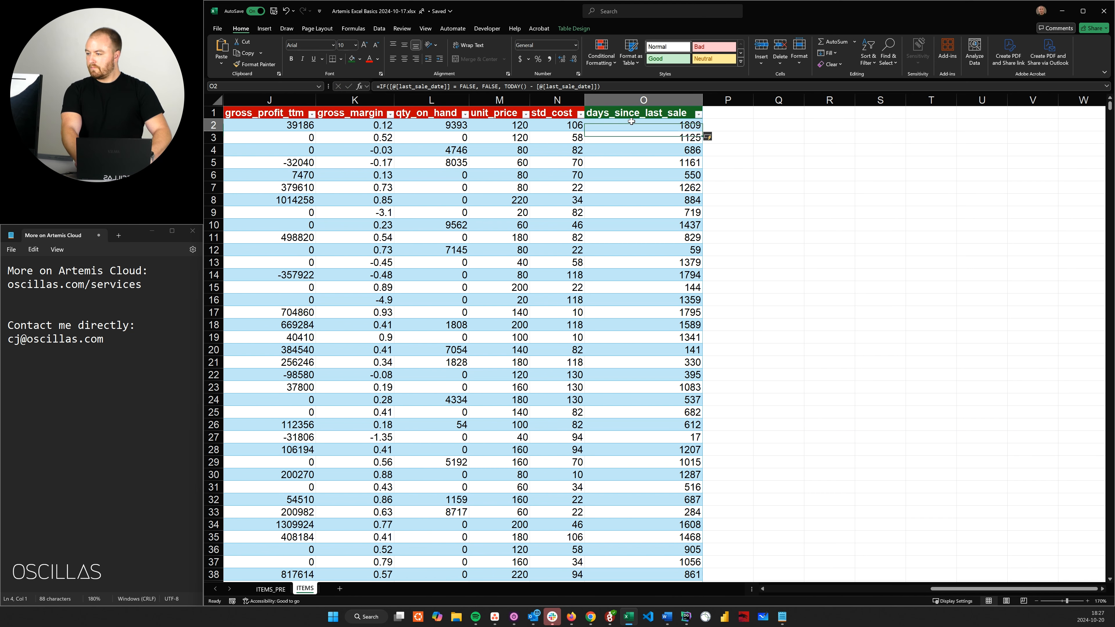
{"action": "key", "text": "ctrl+shift+Down"}
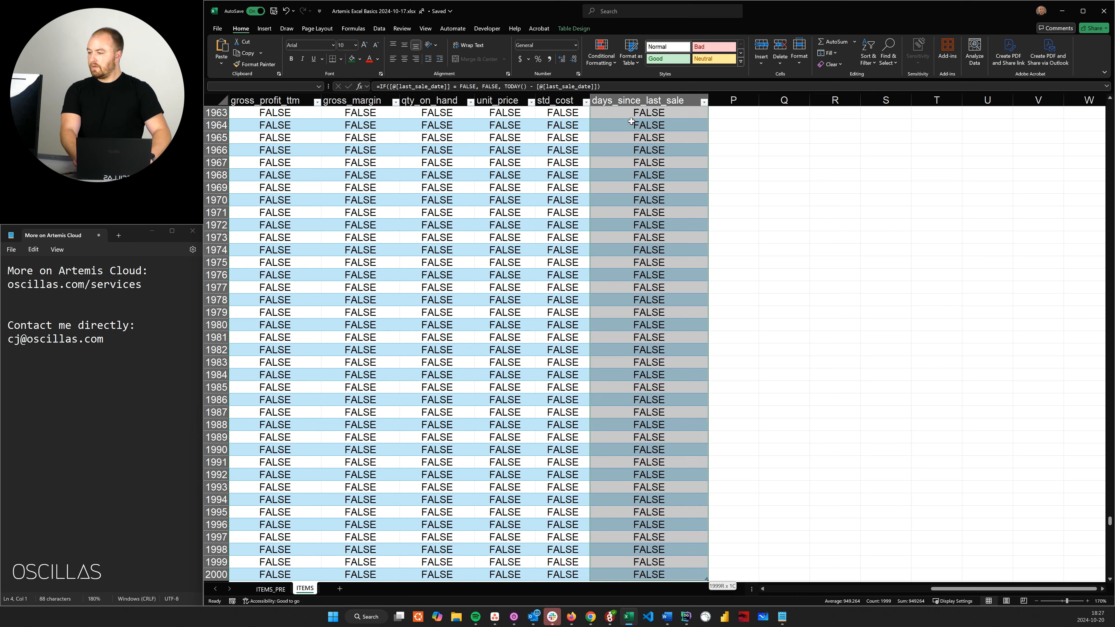
{"action": "left_click", "coordinate": [549, 55]}
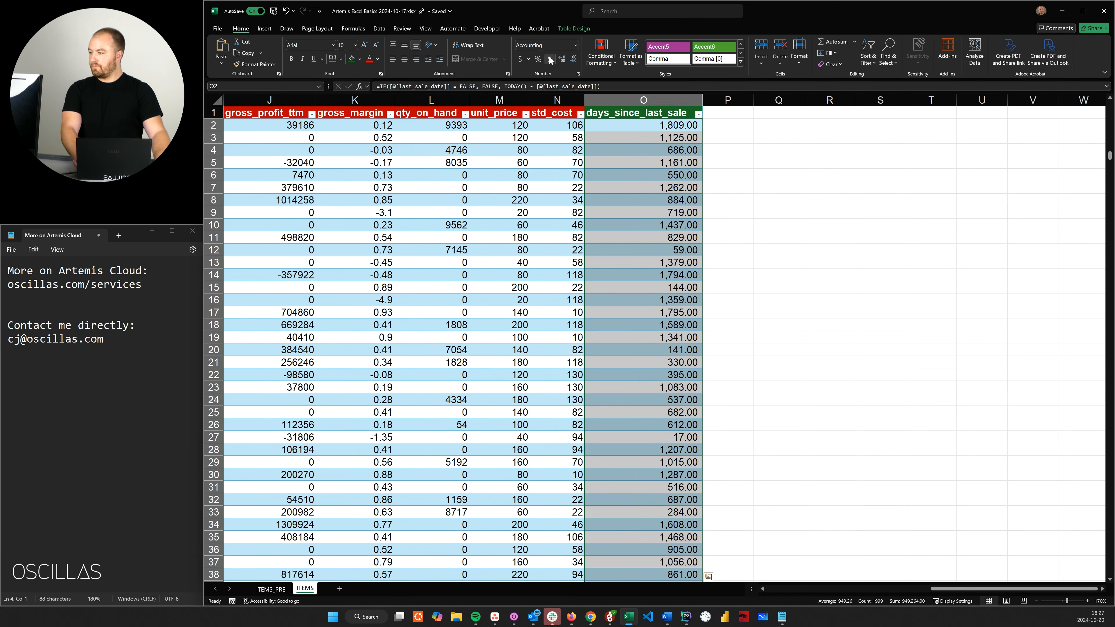
{"action": "left_click", "coordinate": [574, 60]}
{"action": "left_click", "coordinate": [573, 60]}
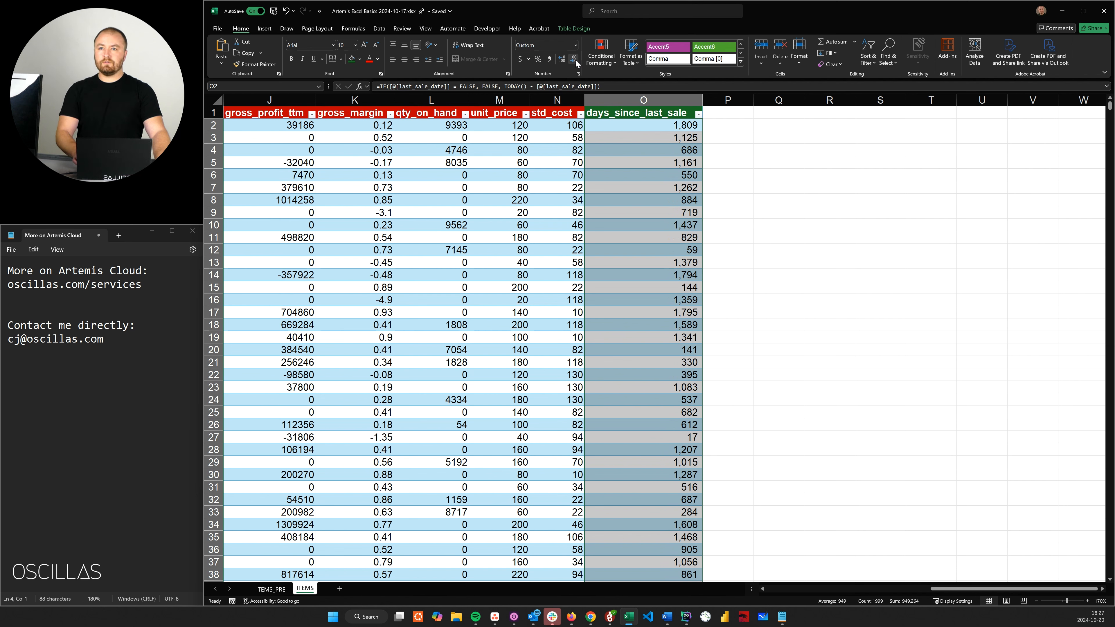
{"action": "left_click", "coordinate": [719, 188]}
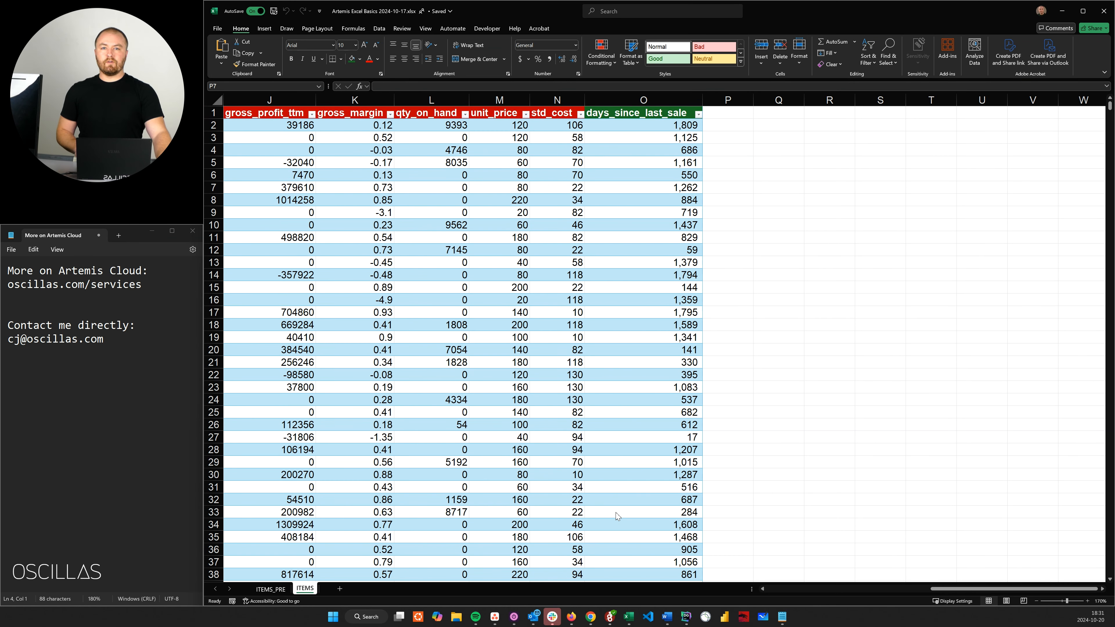
Add a new worksheet after ITEMS and rename it WEIGHT_HIST.
{"action": "left_click", "coordinate": [339, 589]}
{"action": "double_click", "coordinate": [338, 590]}
{"action": "right_click", "coordinate": [335, 589]}
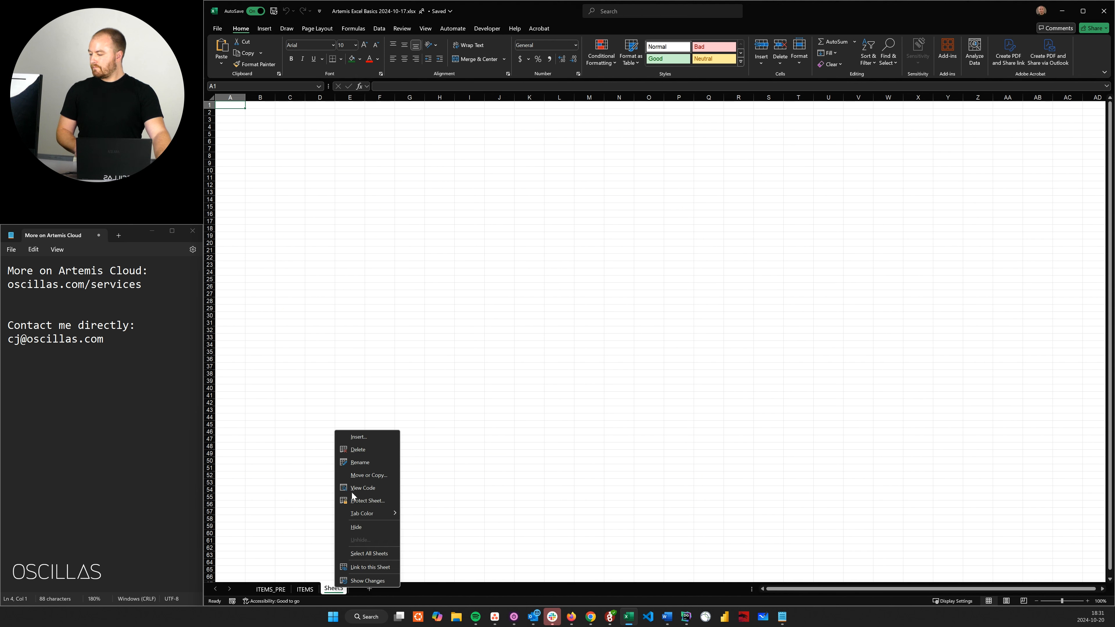
{"action": "left_click", "coordinate": [358, 465]}
{"action": "type", "text": "WEIGHT_HIST"}
{"action": "key", "text": "Return"}
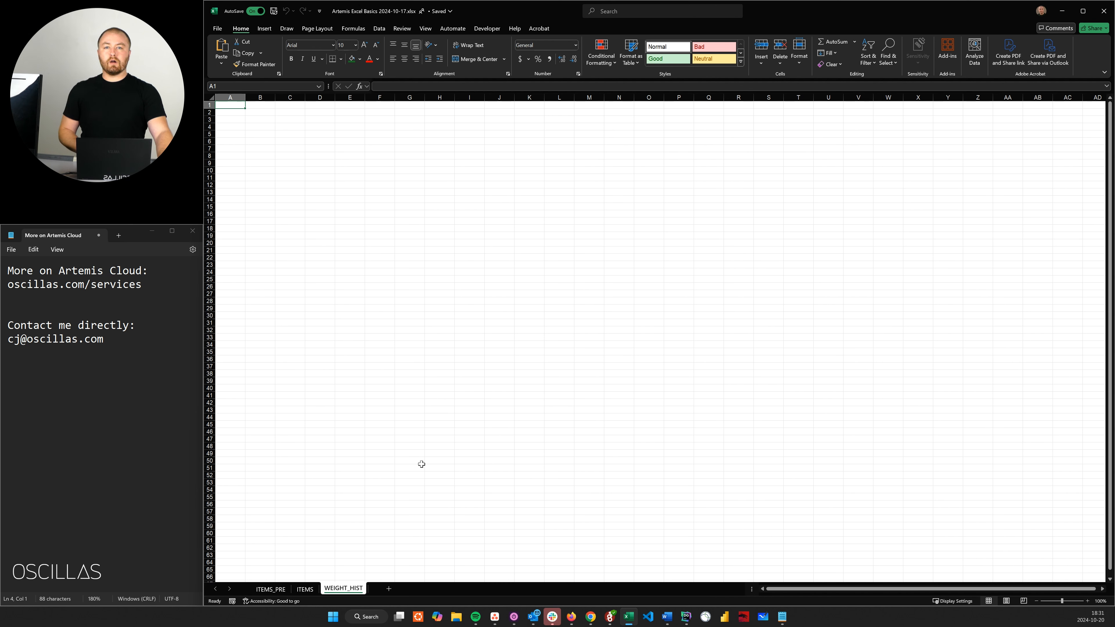
{"action": "left_click", "coordinate": [271, 192]}
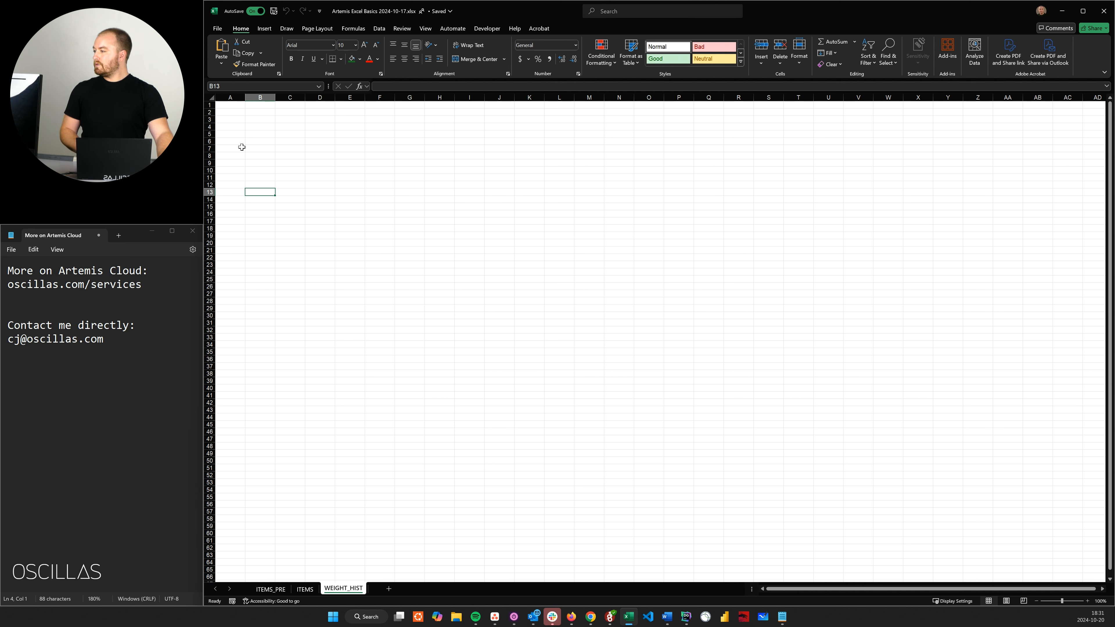
Enter the column headers BUCKET_START, BUCKET_END and GROSS_PROFIT_USD in A1:C1 of the WEIGHT_HIST sheet.
{"action": "left_click", "coordinate": [240, 107]}
{"action": "type", "text": "BUCKET_START_"}
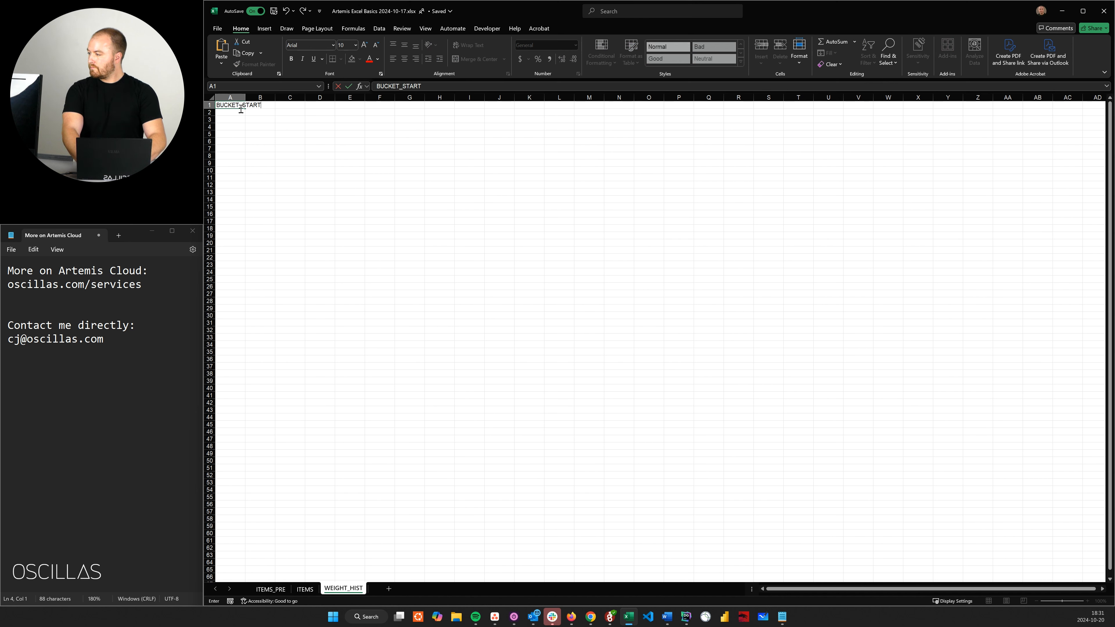
{"action": "key", "text": "Tab"}
{"action": "type", "text": "BUCKET_END"}
{"action": "key", "text": "Tab"}
{"action": "type", "text": "GROSS"}
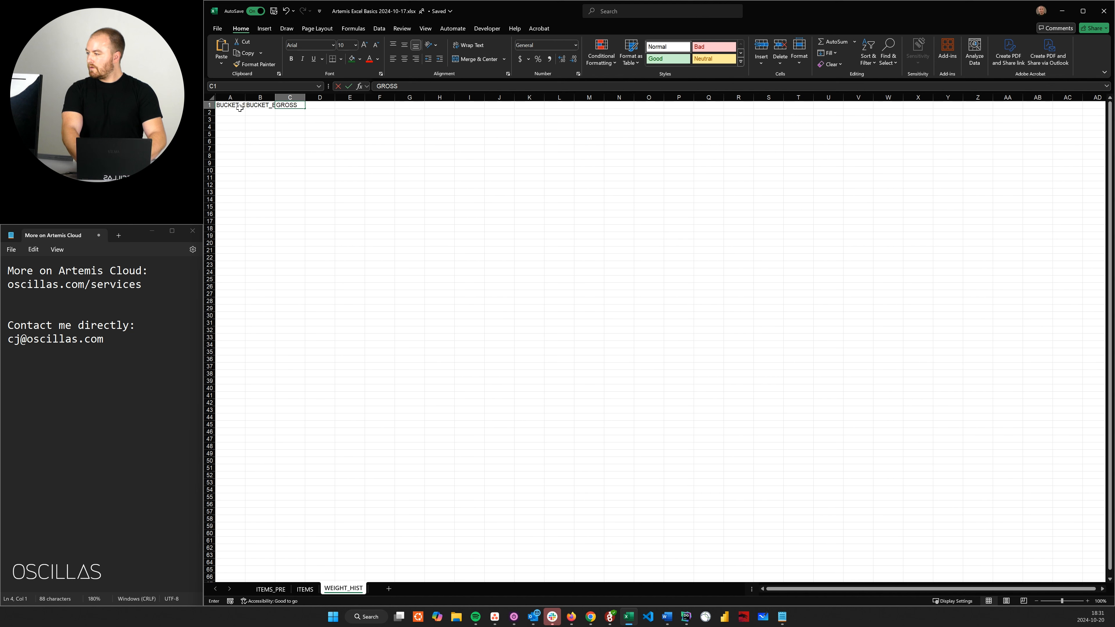
{"action": "type", "text": "_PROFIT_USD"}
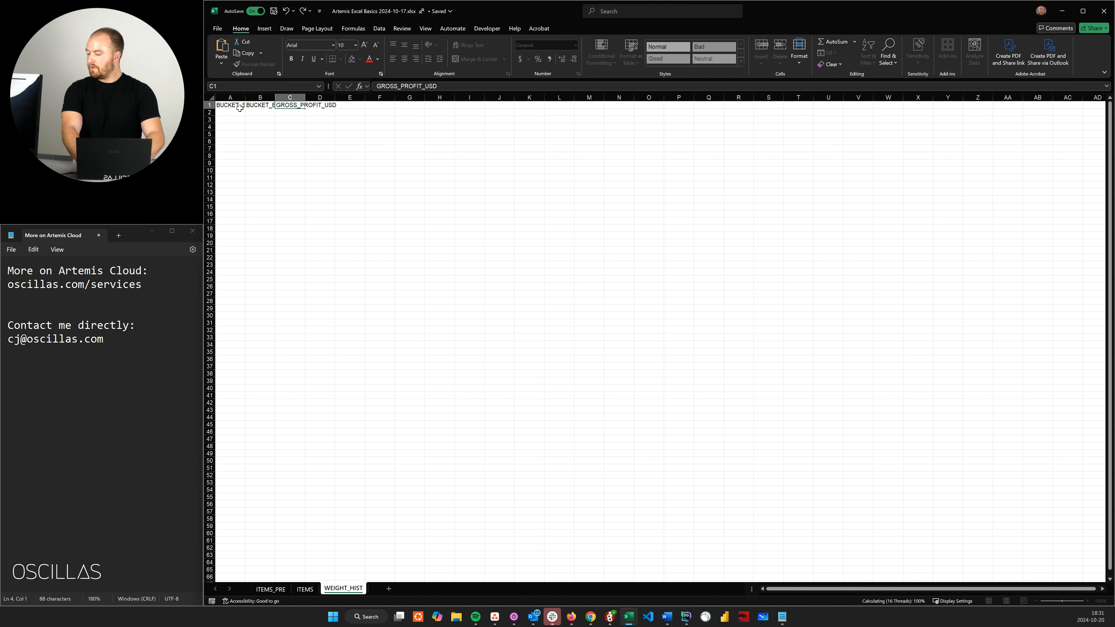
{"action": "key", "text": "Return"}
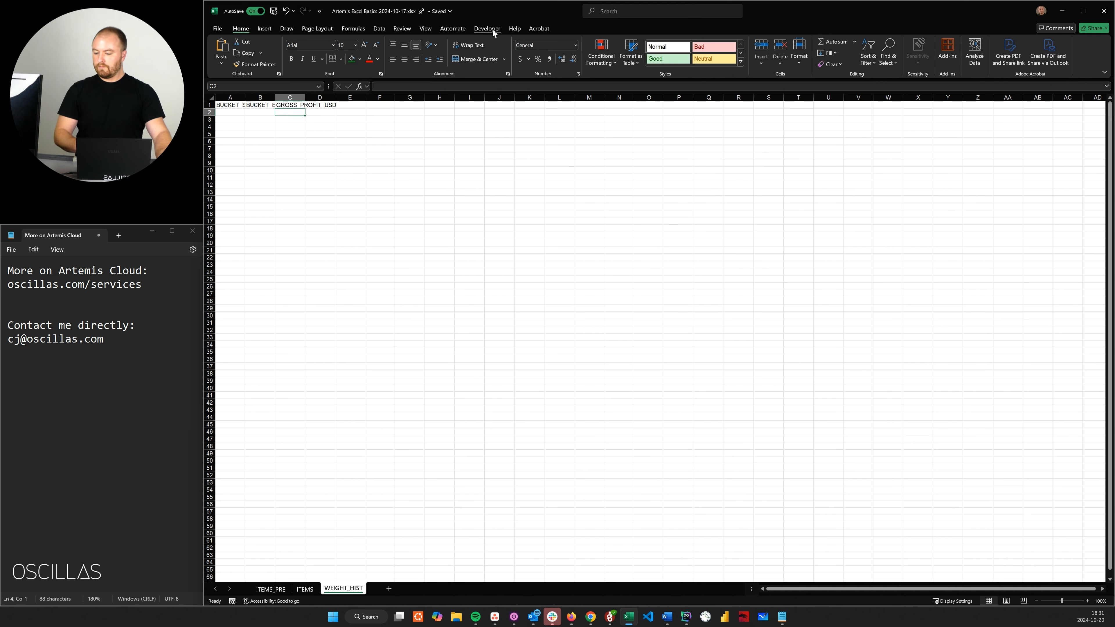
Create a table from A1:D1 on the WEIGHT_HIST sheet, using the first row as headers.
{"action": "left_click", "coordinate": [1088, 601]}
{"action": "left_click", "coordinate": [1087, 602]}
{"action": "left_click", "coordinate": [1087, 601]}
{"action": "left_click", "coordinate": [1087, 601]}
{"action": "left_click", "coordinate": [1088, 602]}
{"action": "left_click", "coordinate": [1088, 601]}
{"action": "left_click", "coordinate": [341, 203]}
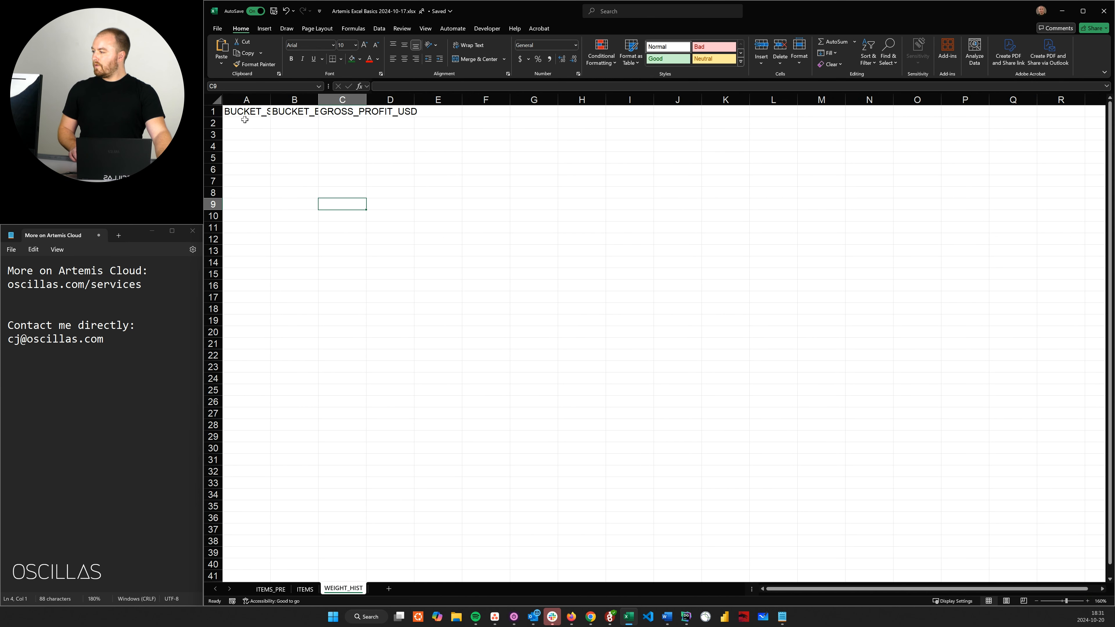
{"action": "left_click_drag", "start_coordinate": [243, 112], "coordinate": [396, 112]}
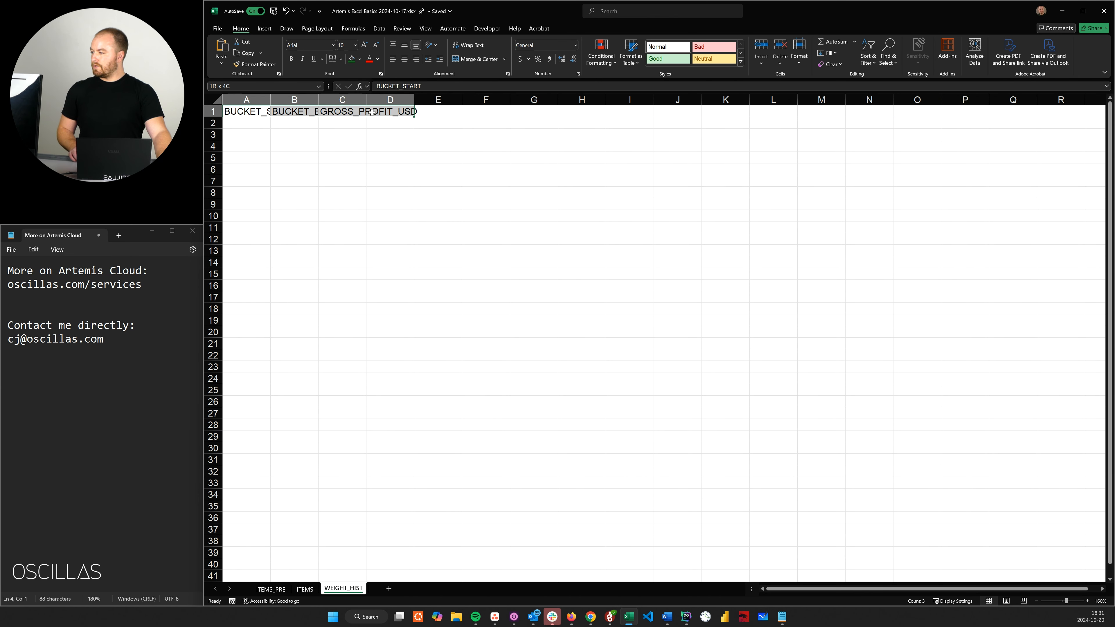
{"action": "left_click", "coordinate": [264, 28]}
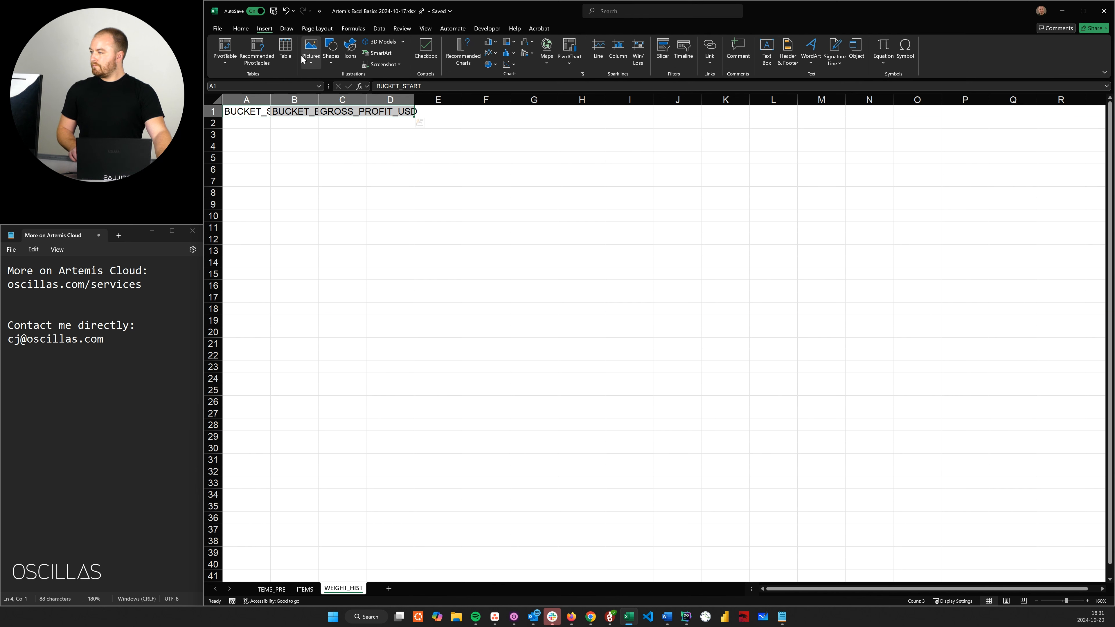
{"action": "left_click", "coordinate": [286, 54]}
{"action": "left_click", "coordinate": [650, 268]}
{"action": "left_click", "coordinate": [680, 278]}
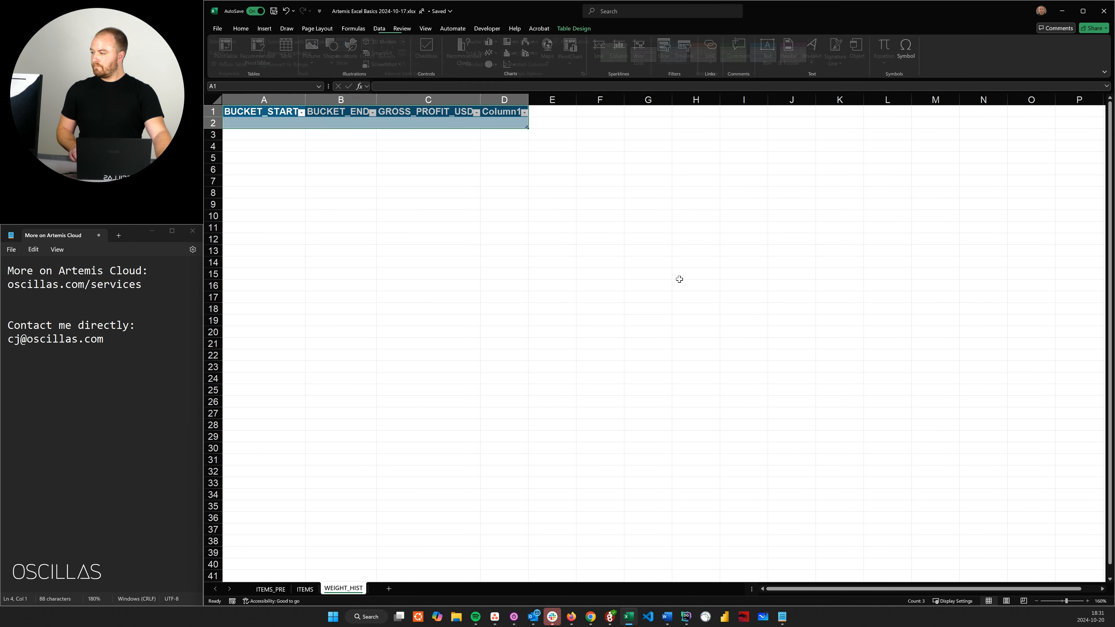
Delete the surplus column D, headed Column1, from the new table.
{"action": "left_click", "coordinate": [450, 216]}
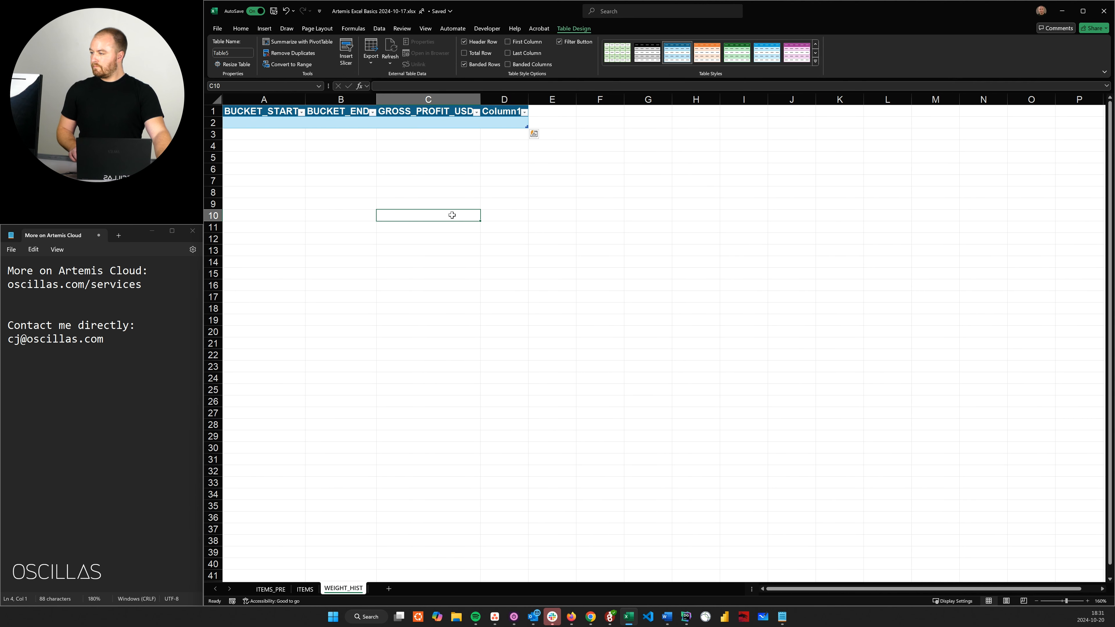
{"action": "right_click", "coordinate": [500, 102]}
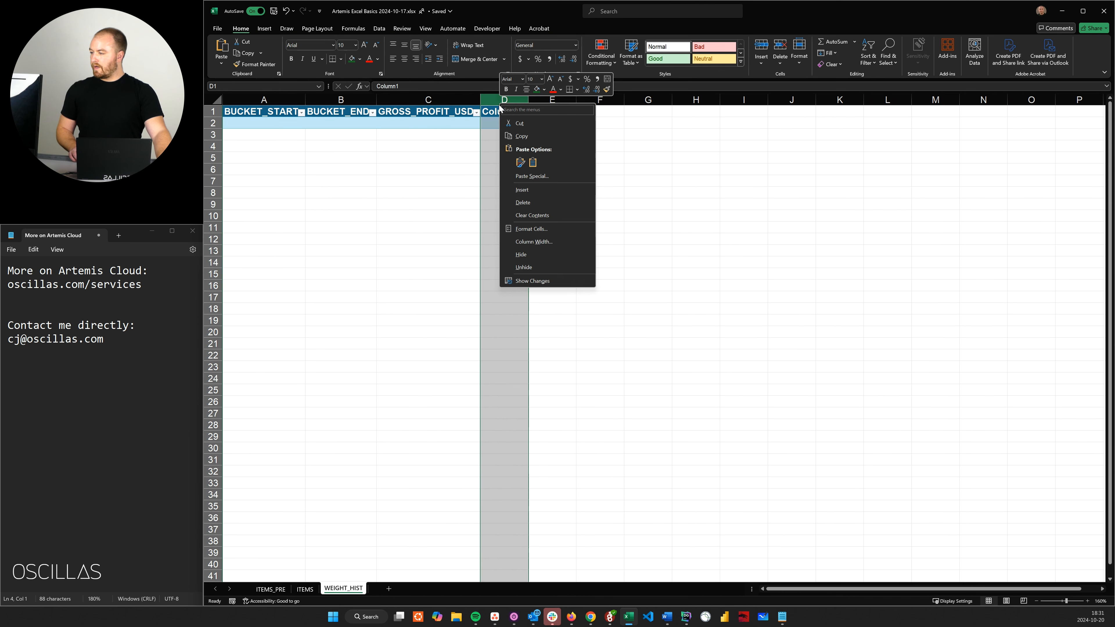
{"action": "left_click", "coordinate": [535, 204]}
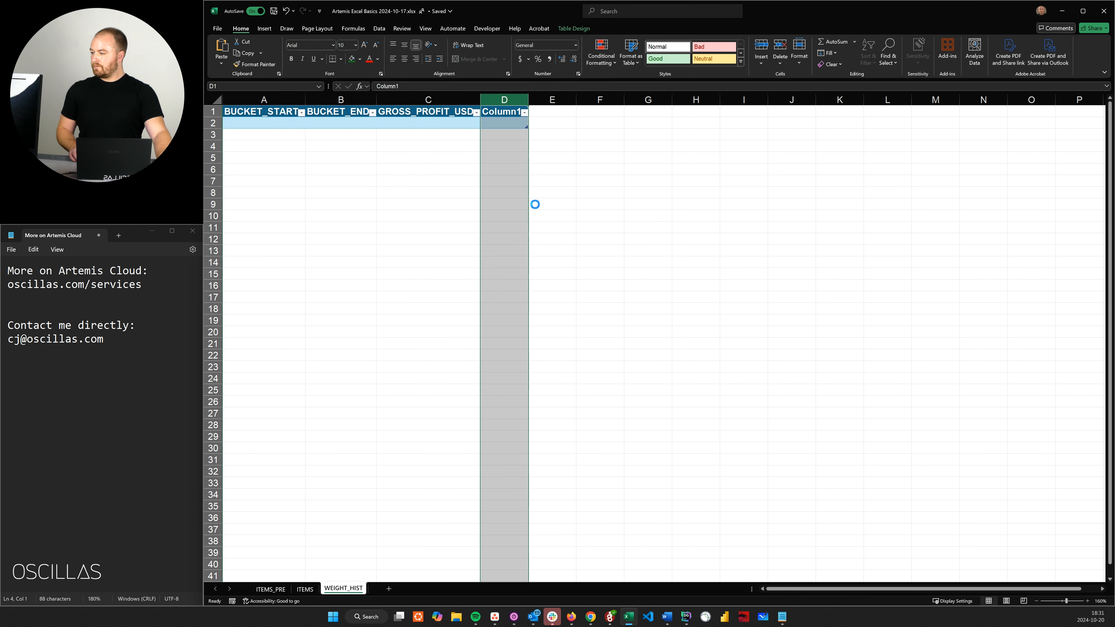
Rename the bucket table to WEIGHT_HIST.
{"action": "left_click", "coordinate": [395, 125]}
{"action": "left_click", "coordinate": [577, 28]}
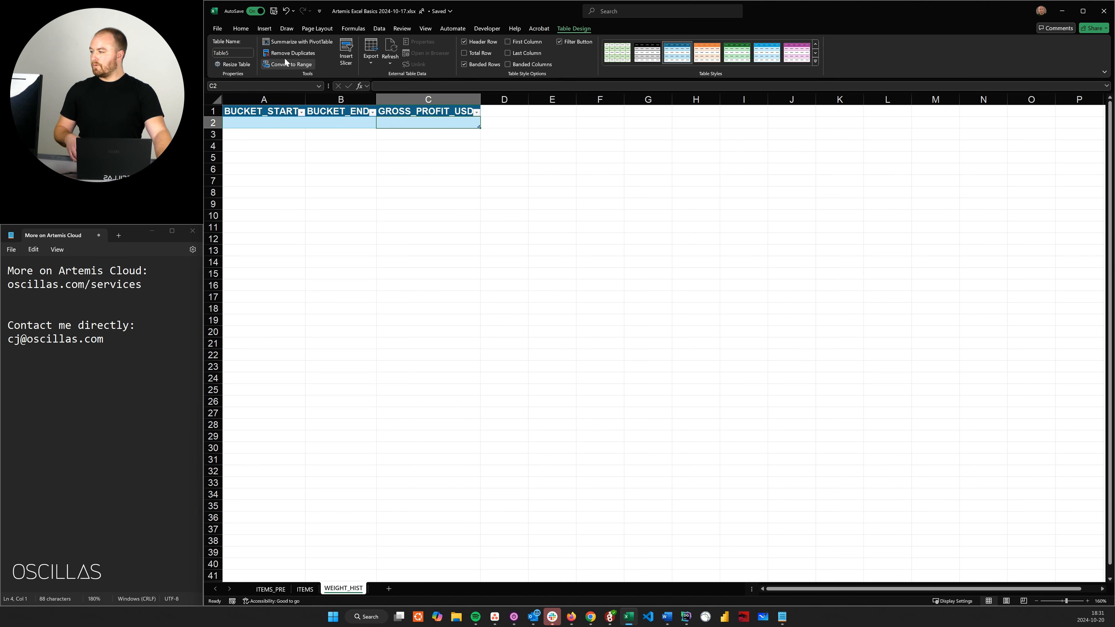
{"action": "left_click", "coordinate": [233, 52]}
{"action": "type", "text": "WE"}
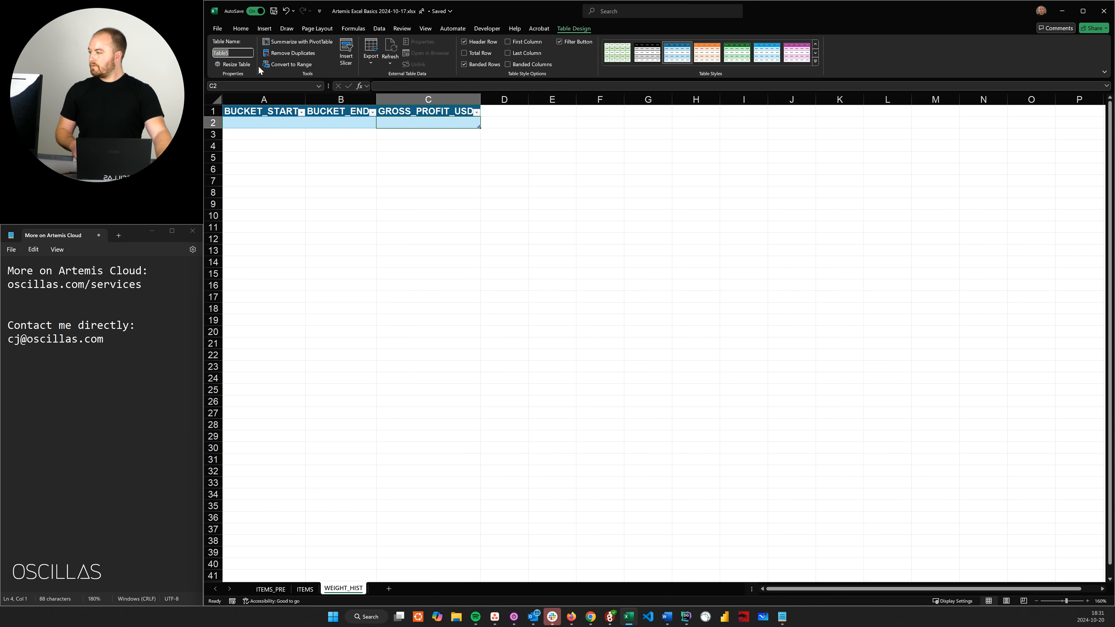
{"action": "type", "text": "IGHT_HIST"}
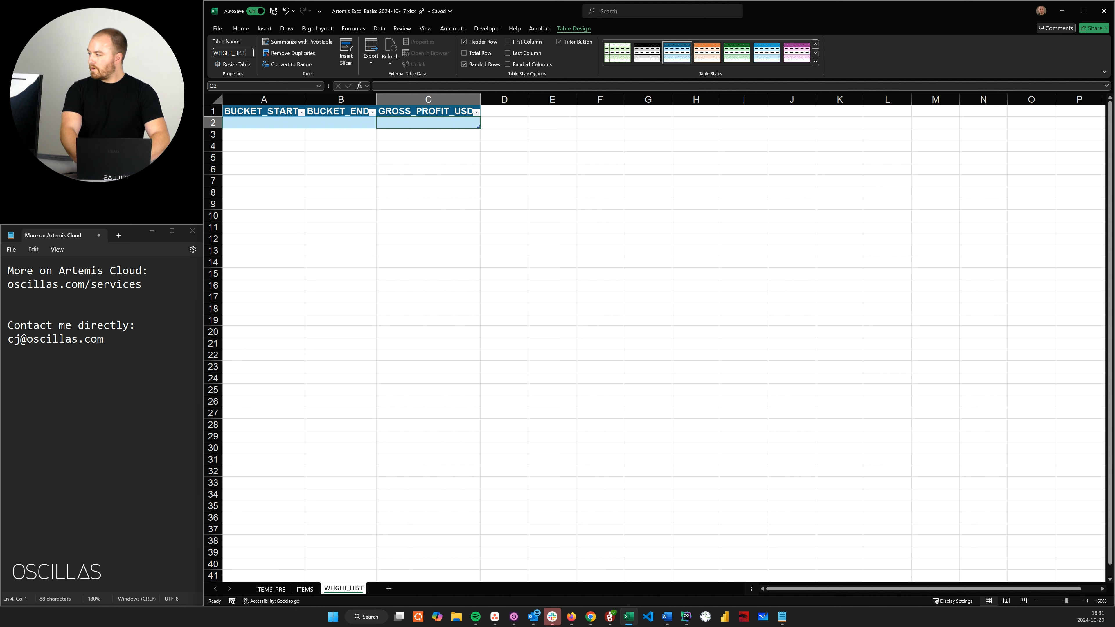
Resize the WEIGHT_HIST table to the range $A$1:$C$11.
{"action": "left_click", "coordinate": [238, 63]}
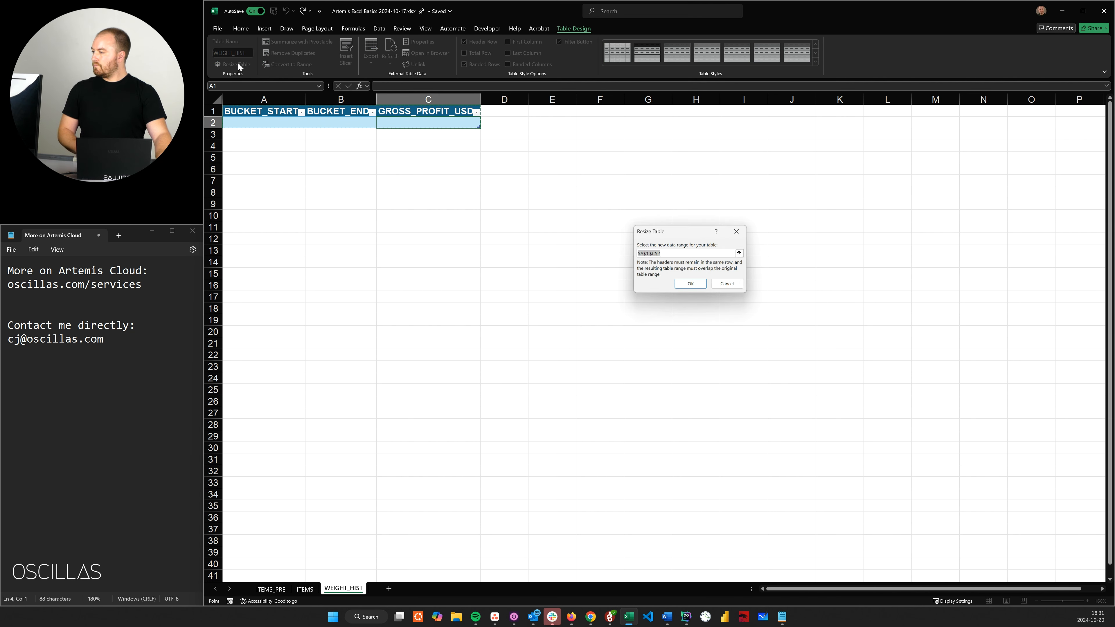
{"action": "left_click", "coordinate": [676, 253]}
{"action": "key", "text": "BackSpace"}
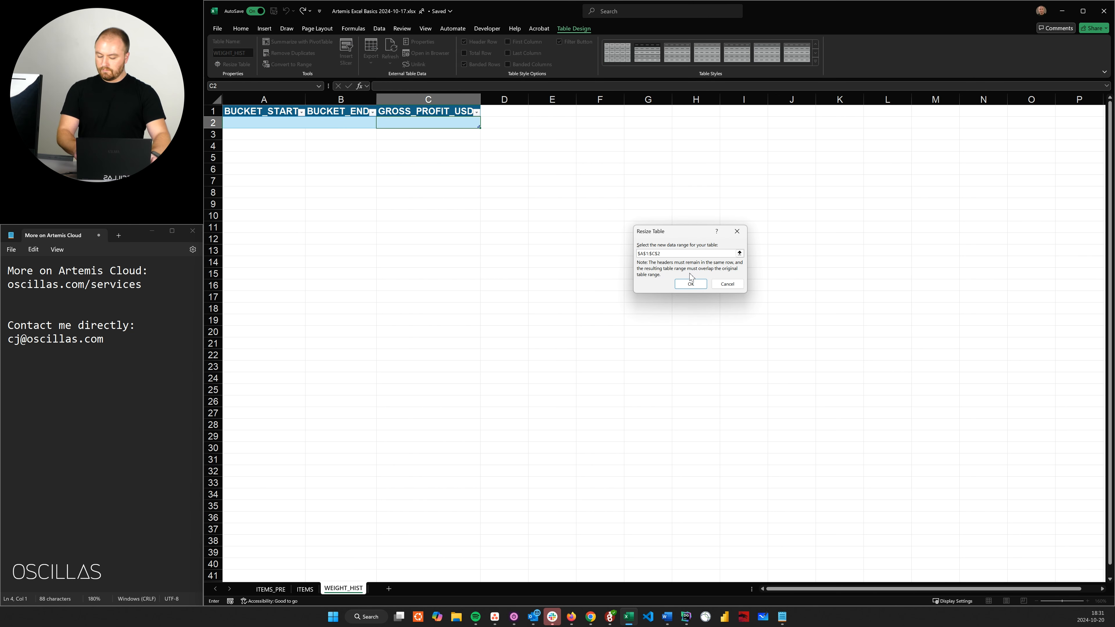
{"action": "type", "text": "11"}
{"action": "left_click", "coordinate": [691, 284]}
Widen columns A, B and C so the header names clear their filter buttons.
{"action": "left_click_drag", "start_coordinate": [376, 99], "coordinate": [408, 98]}
{"action": "left_click_drag", "start_coordinate": [512, 99], "coordinate": [523, 99]}
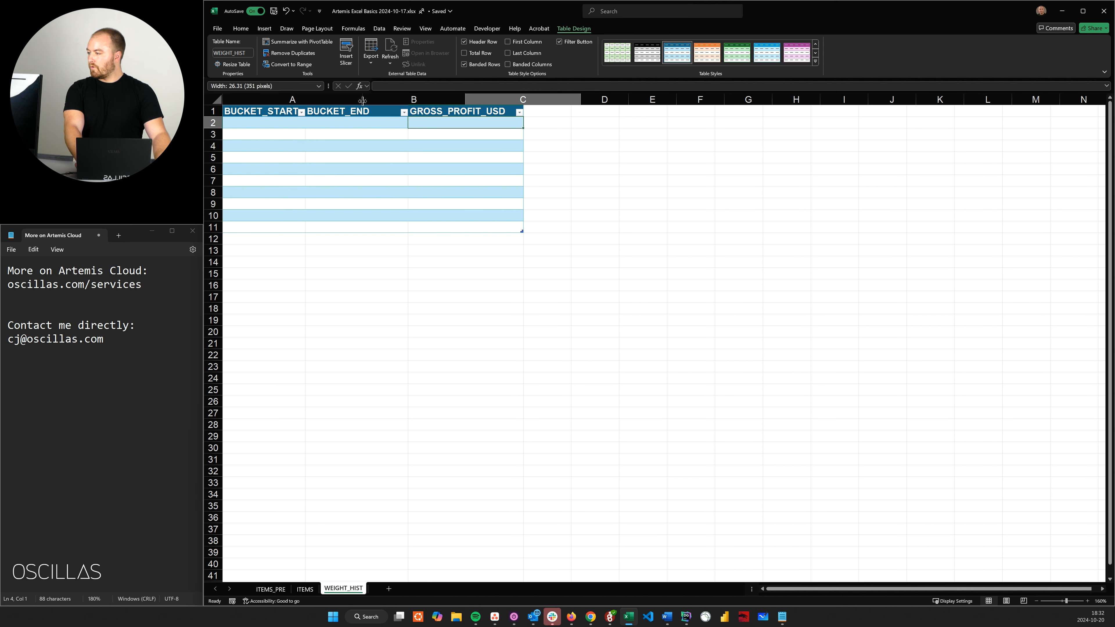
{"action": "double_click", "coordinate": [305, 98]}
{"action": "left_click_drag", "start_coordinate": [363, 99], "coordinate": [327, 103]}
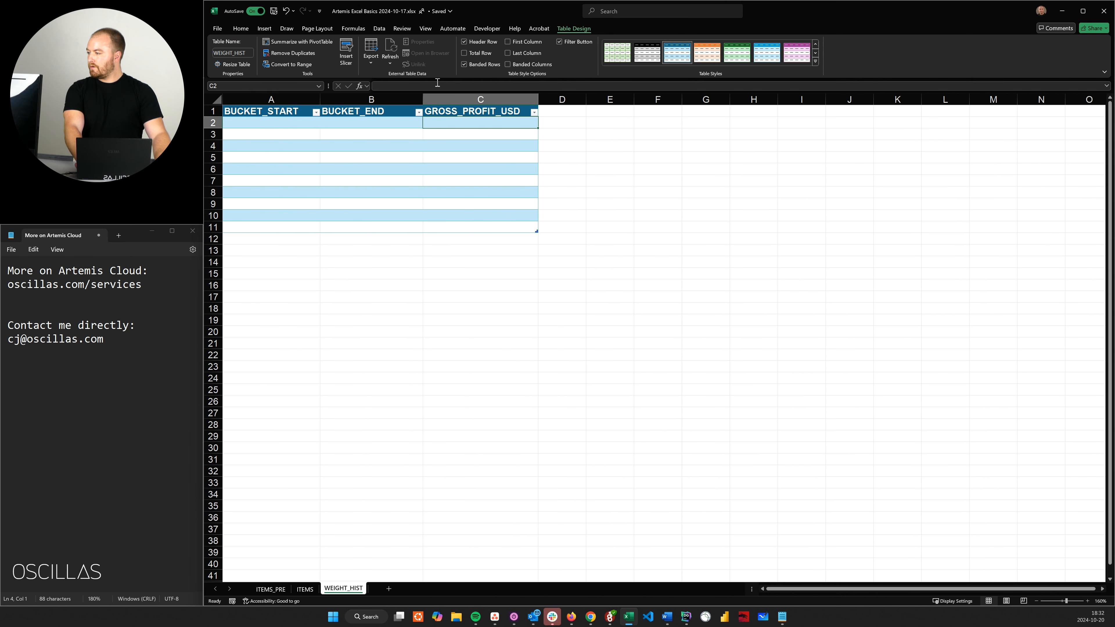
Enter the formula =MAX(ITEMS[unit_weight]) * ((ROW() - 1) / 10) in C2 of the WEIGHT_HIST table.
{"action": "left_click", "coordinate": [446, 87]}
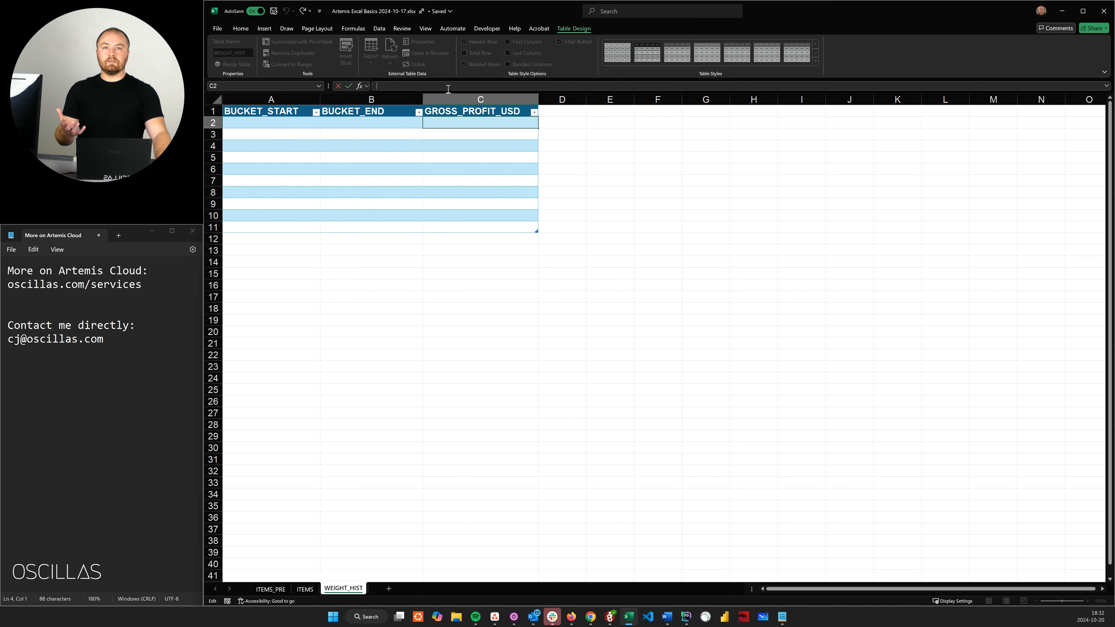
{"action": "type", "text": "=MAX(ITEMS[unit_weight]) * ((ROW() - 1) / 10)"}
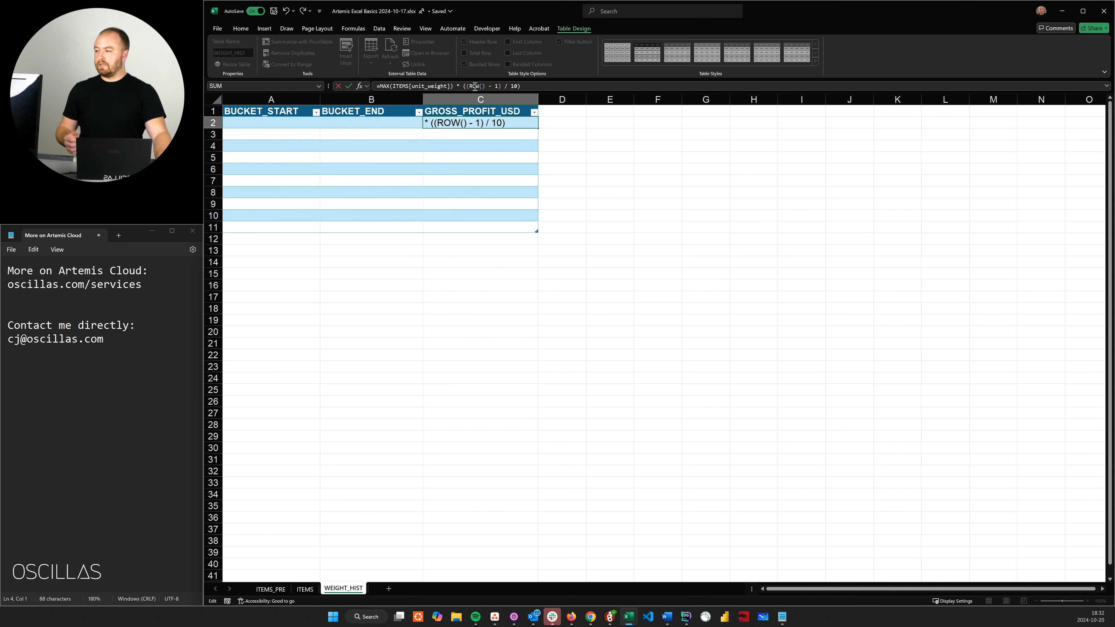
{"action": "key", "text": "Return"}
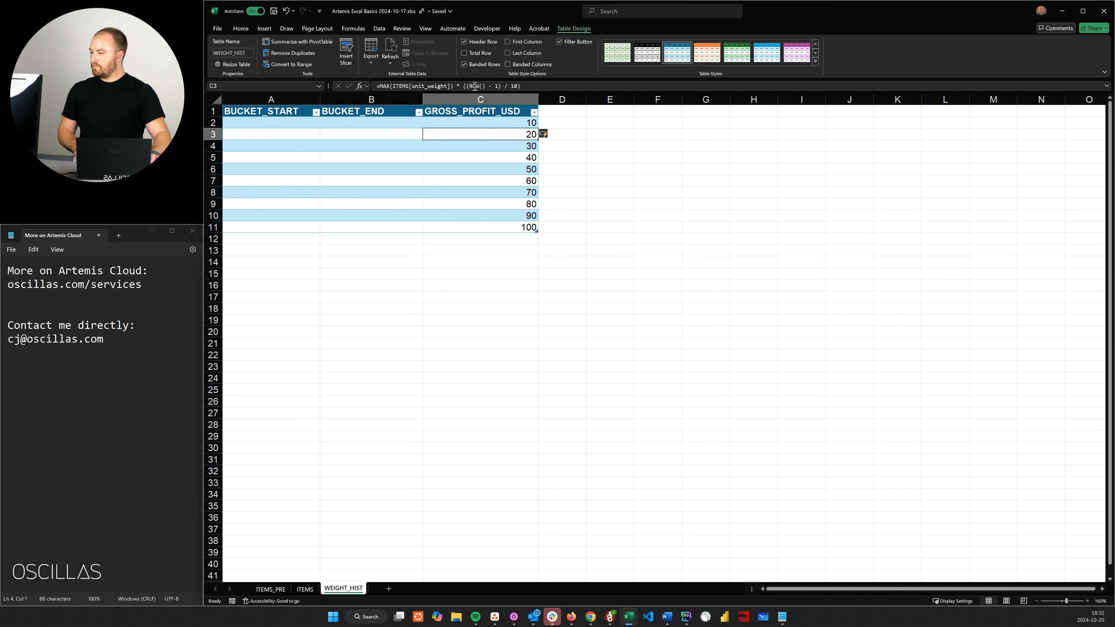
Copy the formula from C2 into B2 so it fills the BUCKET_END column.
{"action": "left_click", "coordinate": [488, 127]}
{"action": "key", "text": "ctrl+c"}
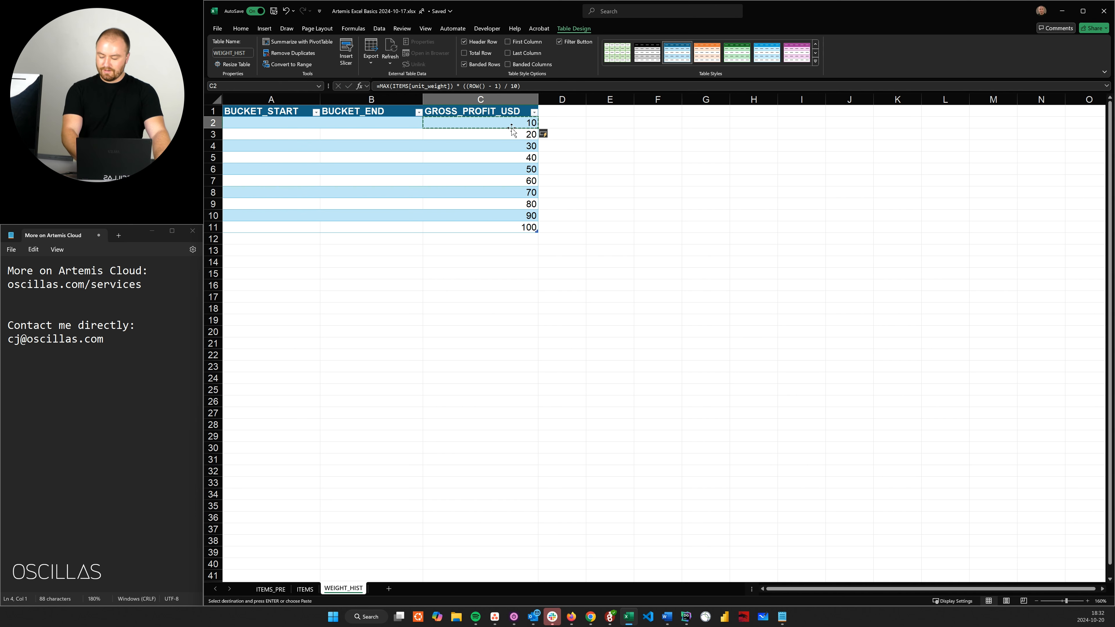
{"action": "left_click", "coordinate": [394, 126]}
{"action": "key", "text": "Return"}
{"action": "left_click", "coordinate": [391, 159]}
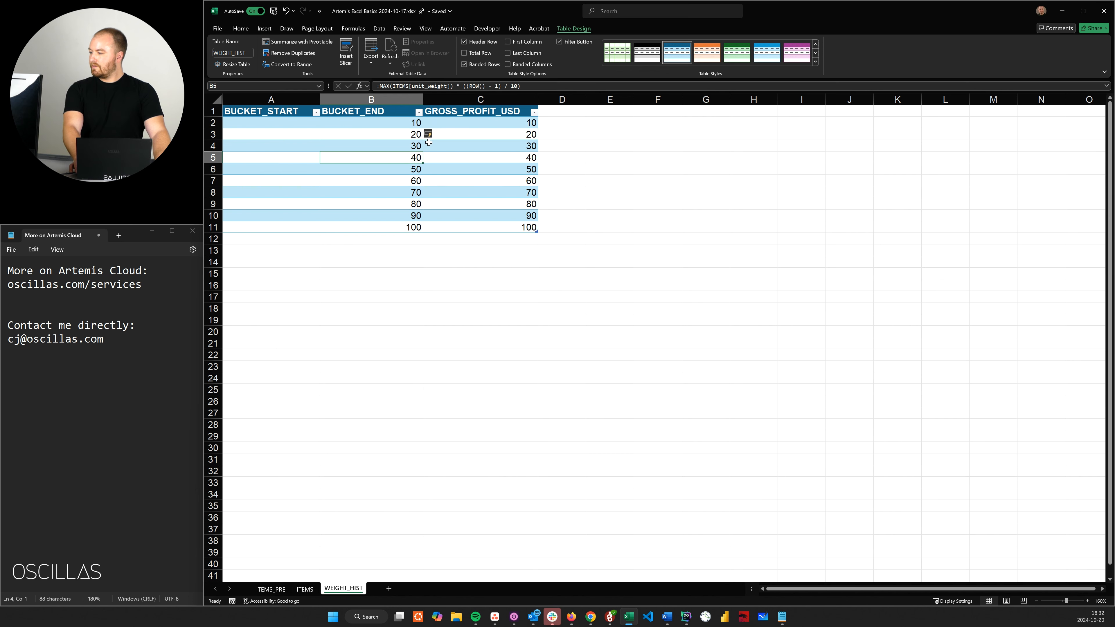
Clear the misplaced formulas from the GROSS_PROFIT_USD column, C2:C11.
{"action": "left_click_drag", "start_coordinate": [450, 123], "coordinate": [464, 221]}
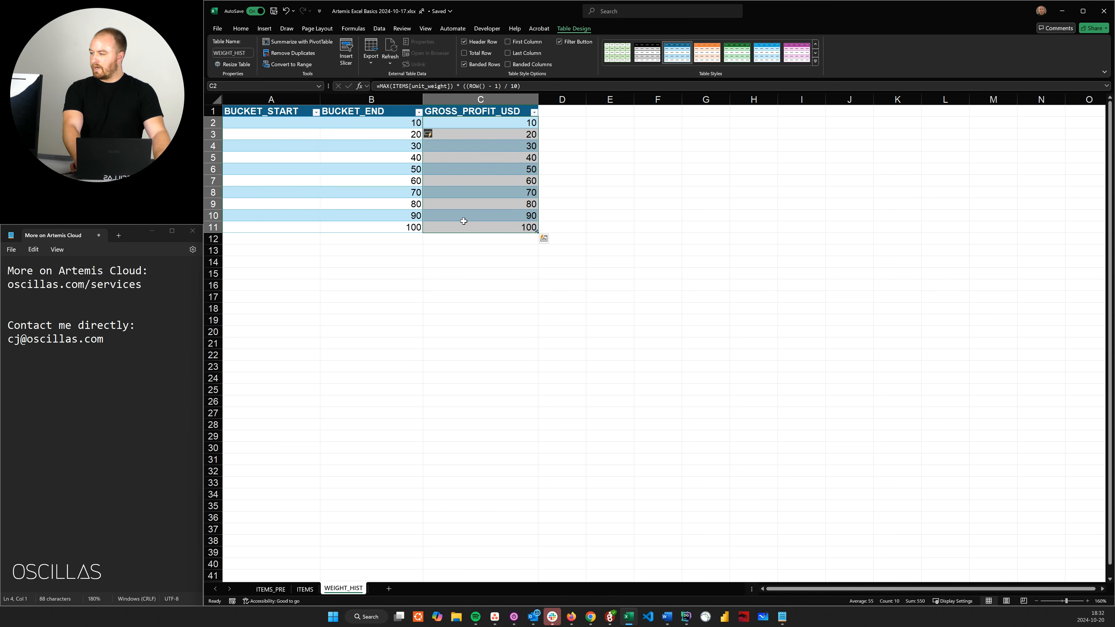
{"action": "key", "text": "Delete"}
{"action": "left_click", "coordinate": [454, 286]}
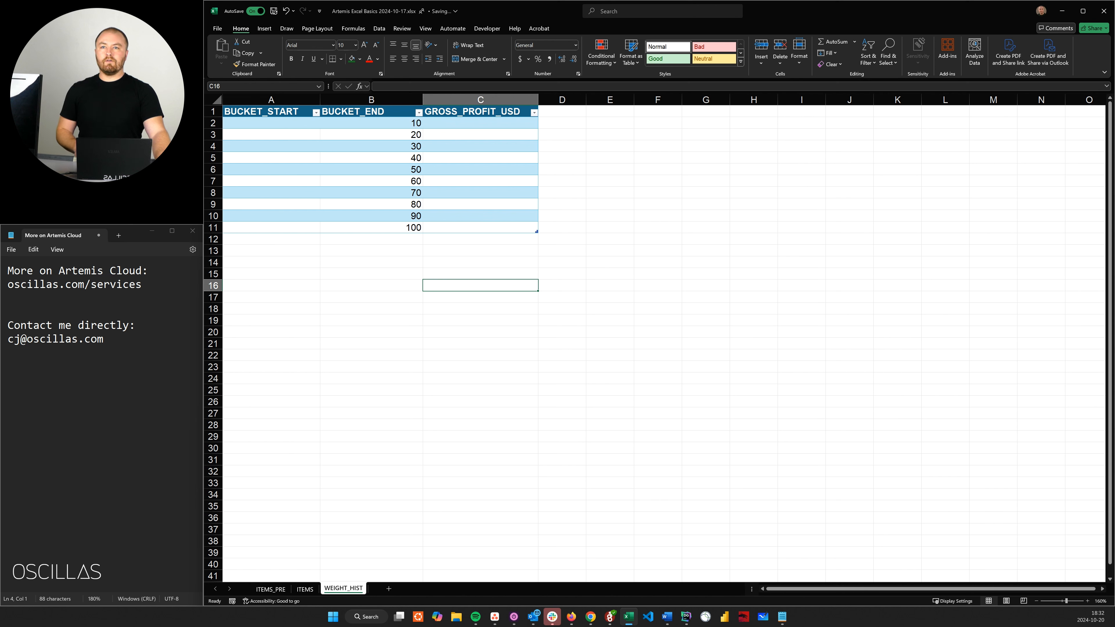
Enter the formula =[@[BUCKET_END]] - (MAX(ITEMS[unit_weight]) * (1/10)) in A2 of the BUCKET_START column.
{"action": "key", "text": "alt+Tab"}
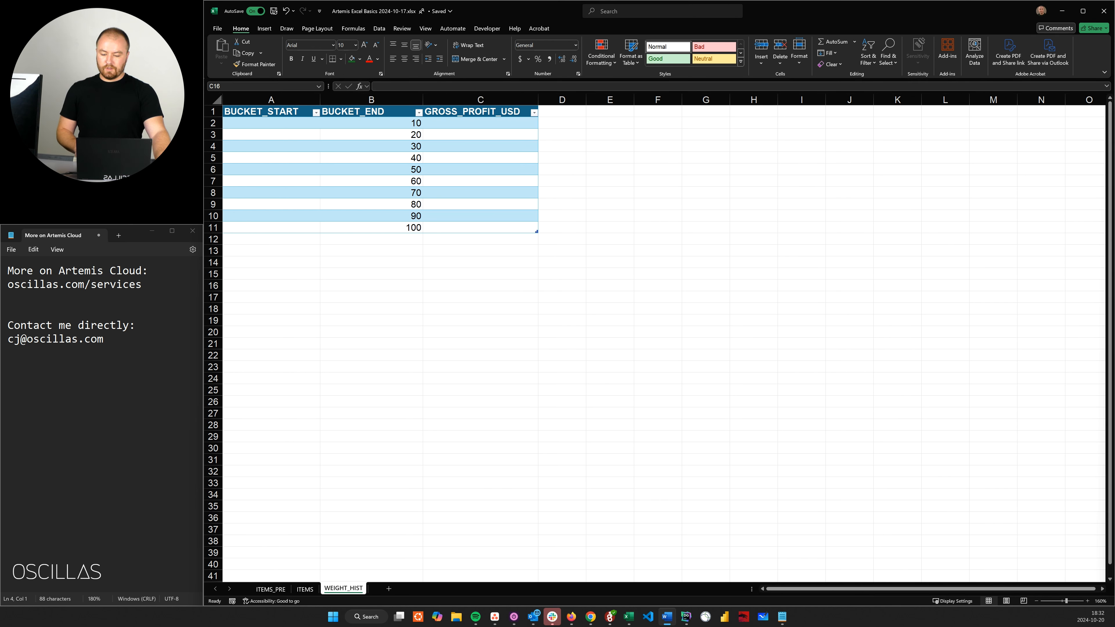
{"action": "key", "text": "alt+Tab"}
{"action": "left_click", "coordinate": [243, 125]}
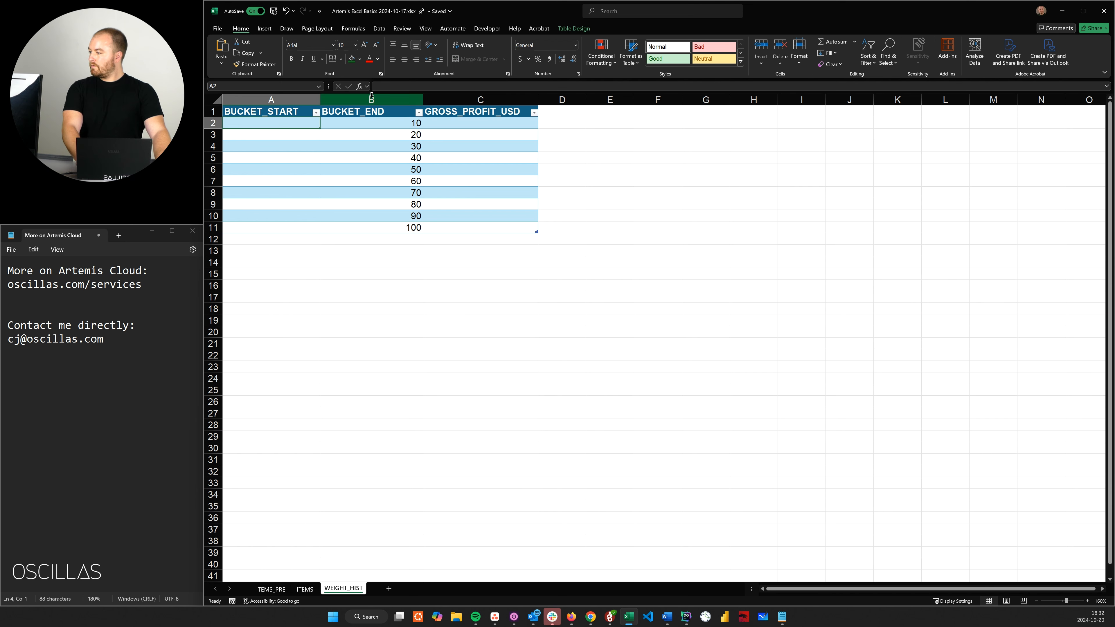
{"action": "left_click", "coordinate": [392, 87]}
{"action": "key", "text": "ctrl+v"}
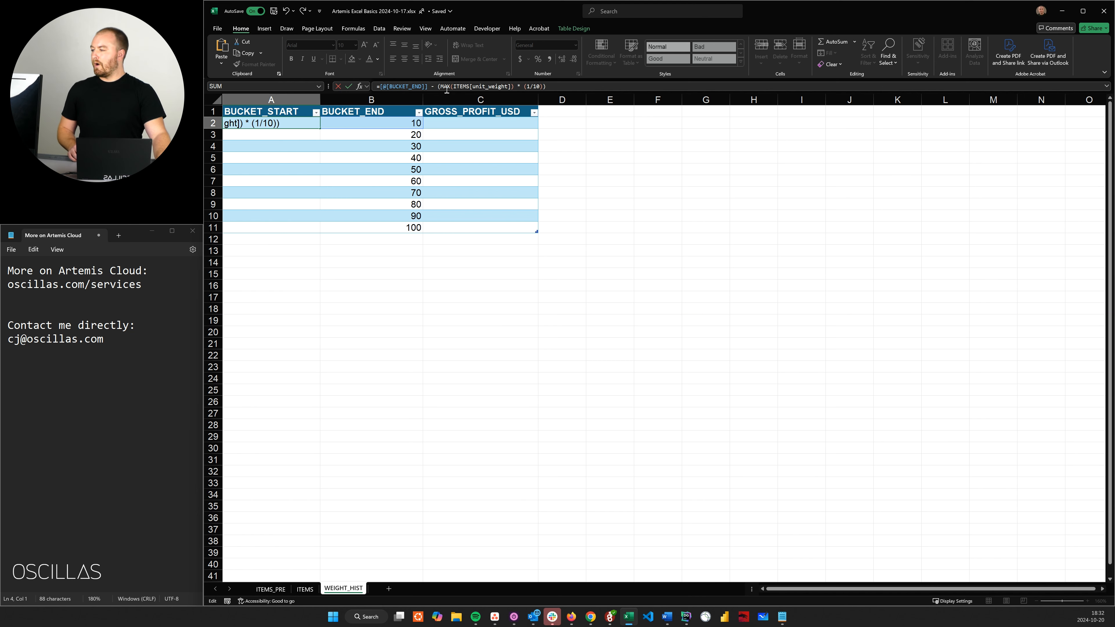
{"action": "key", "text": "Return"}
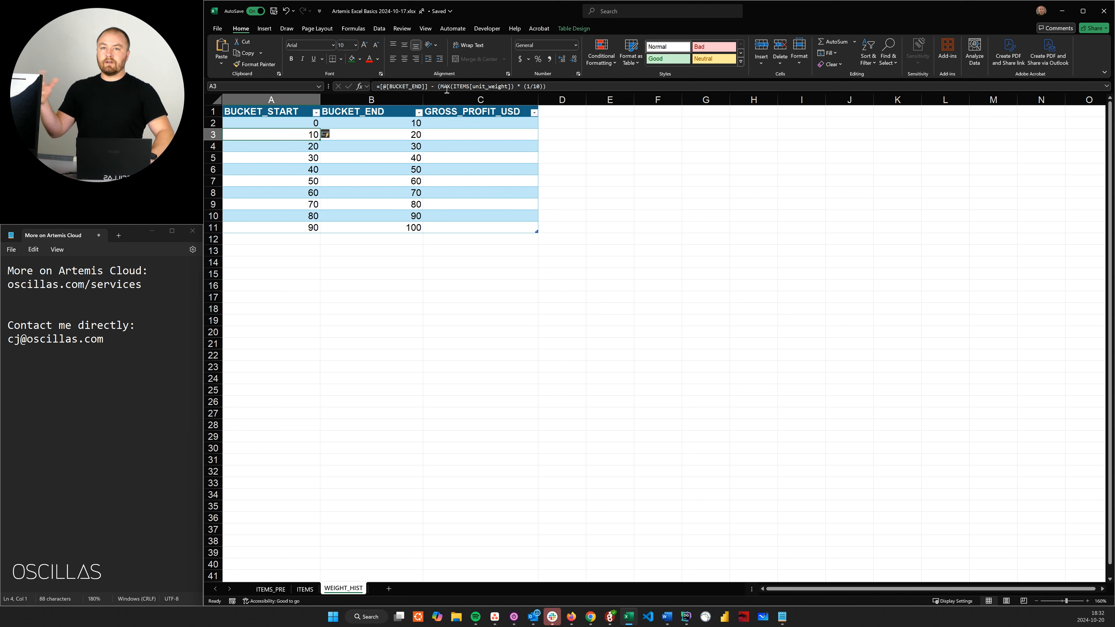
Start a SUMIFS formula in C2 of the GROSS_PROFIT_USD column with ITEMS[gross_profit_ttm] as the sum range.
{"action": "key", "text": "Right"}
{"action": "key", "text": "Right"}
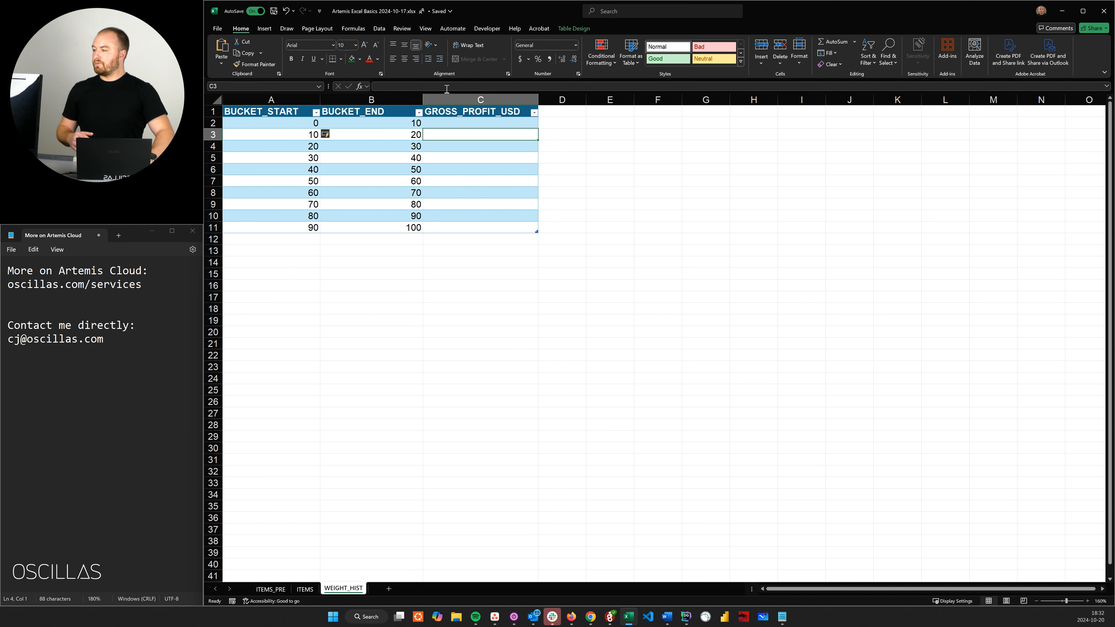
{"action": "key", "text": "Up"}
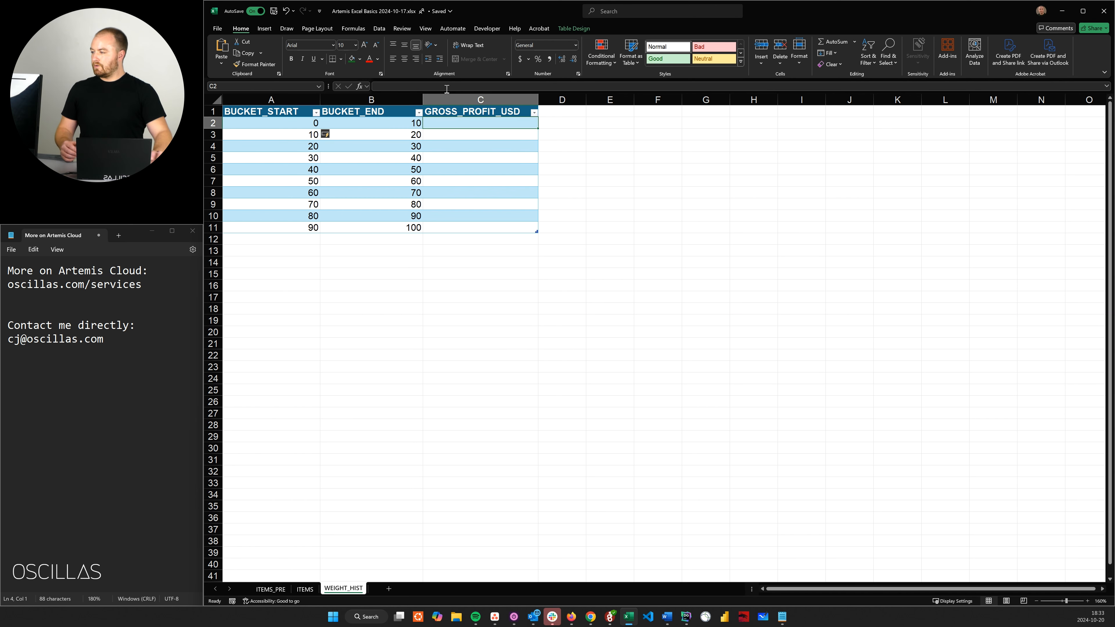
{"action": "type", "text": "=SUMIFS("}
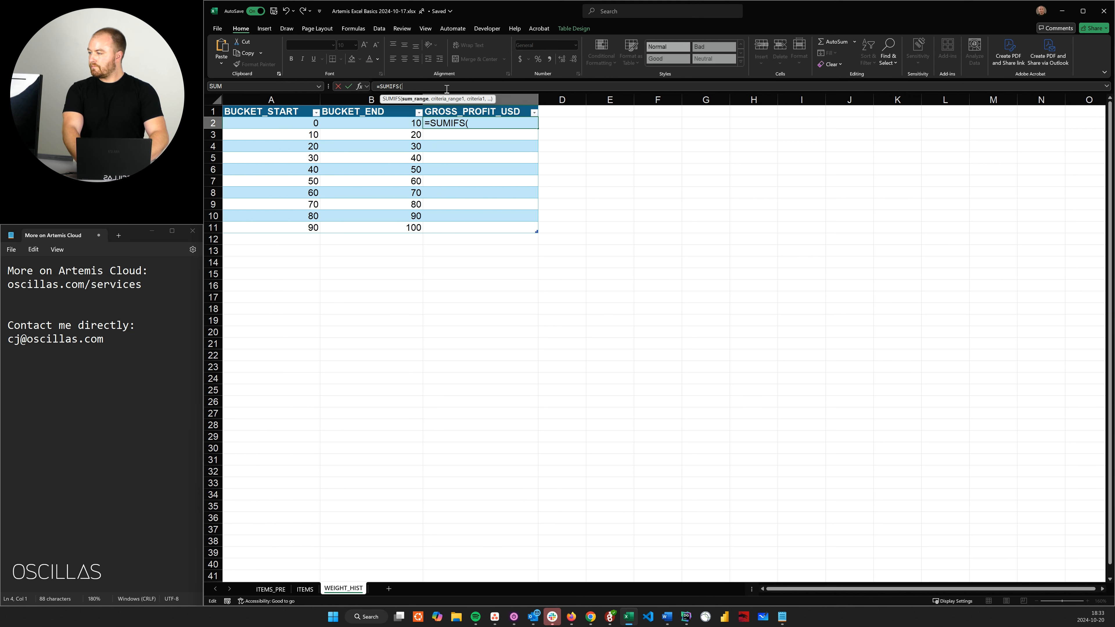
{"action": "type", "text": "DATA"}
{"action": "key", "text": "BackSpace"}
{"action": "key", "text": "BackSpace"}
{"action": "key", "text": "BackSpace"}
{"action": "key", "text": "BackSpace"}
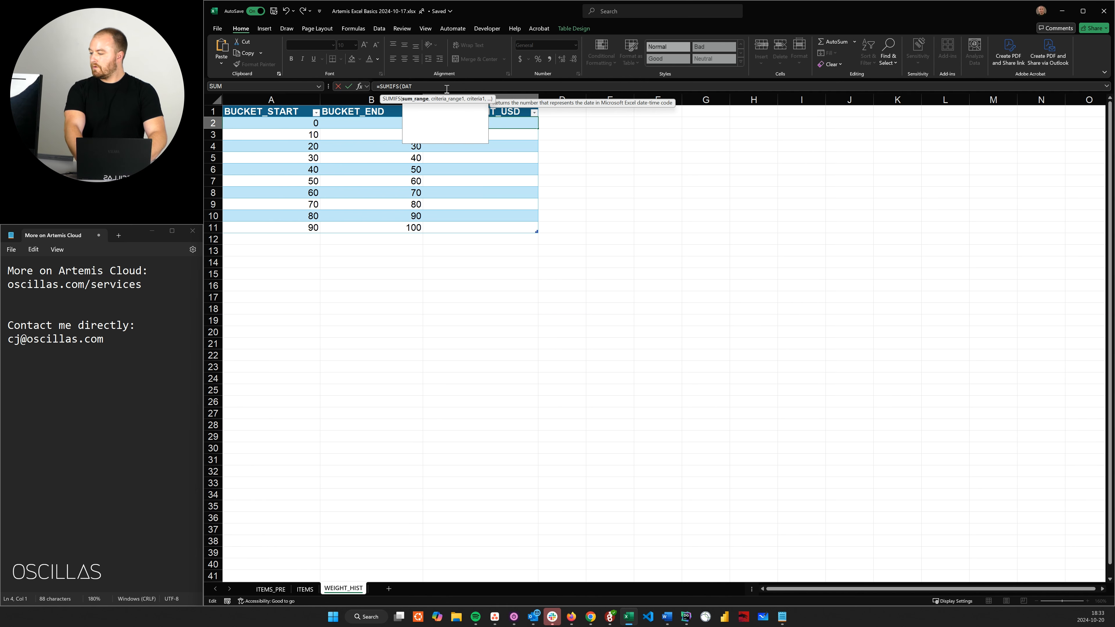
{"action": "type", "text": "ITEMS[GR"}
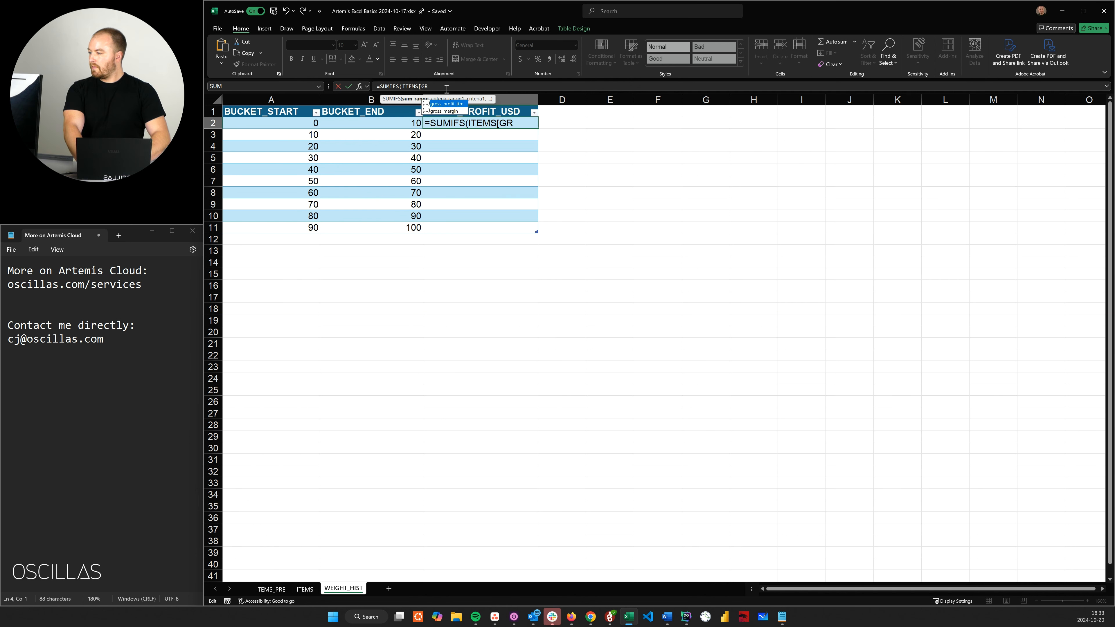
{"action": "key", "text": "Tab"}
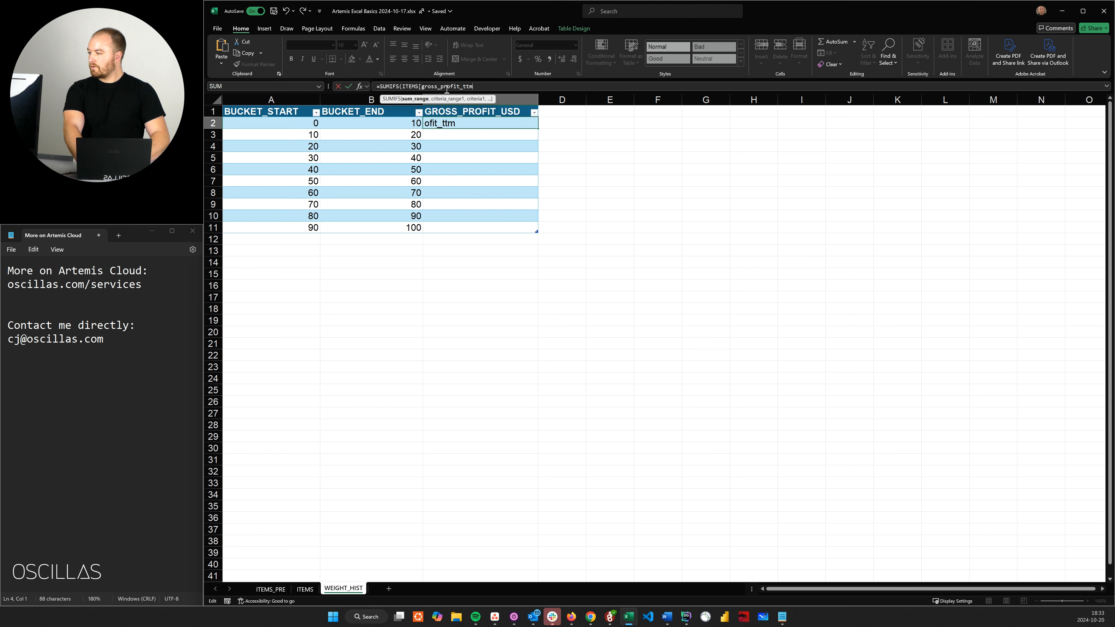
{"action": "type", "text": "],"}
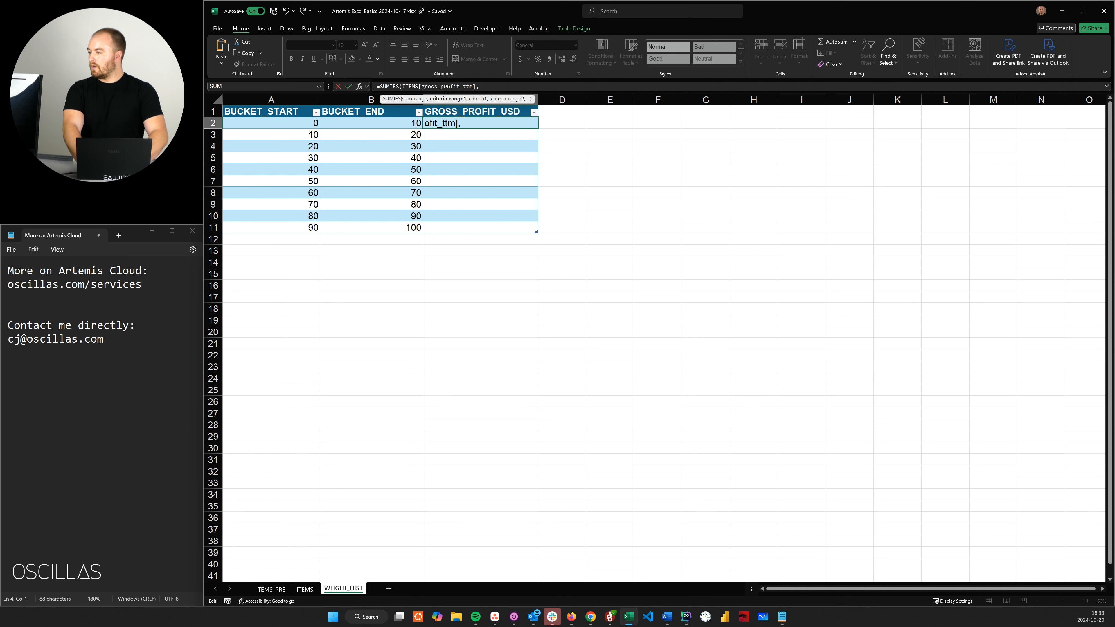
Add the first SUMIFS condition to the C2 formula: ITEMS[unit_weight], ">=" & [@[BUCKET_START]].
{"action": "type", "text": " ITEMS[u"}
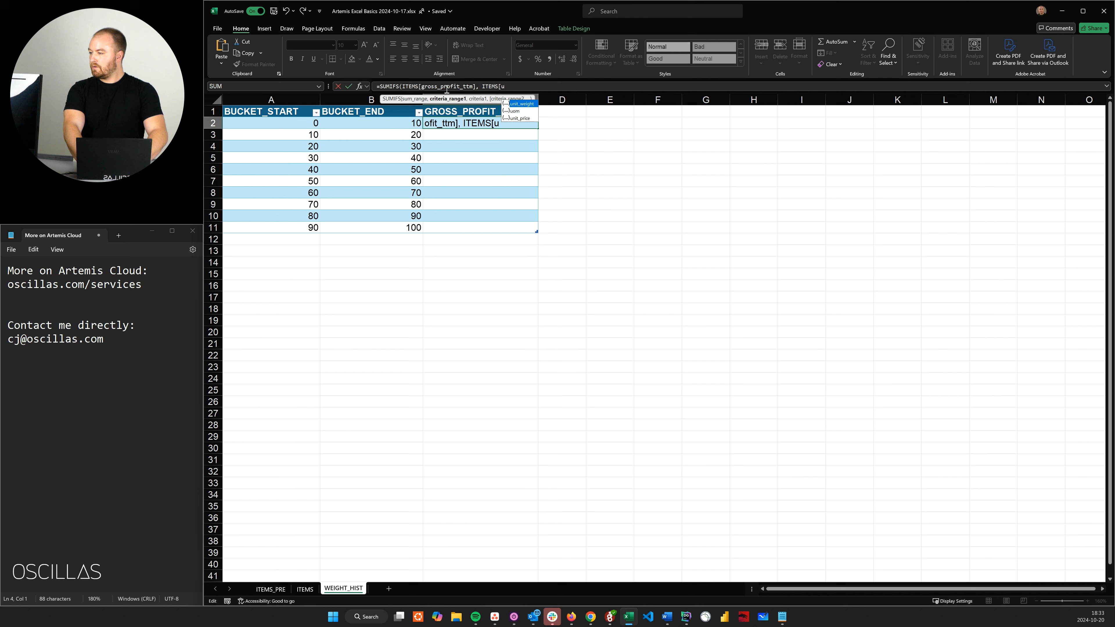
{"action": "key", "text": "Tab"}
{"action": "type", "text": "], "}
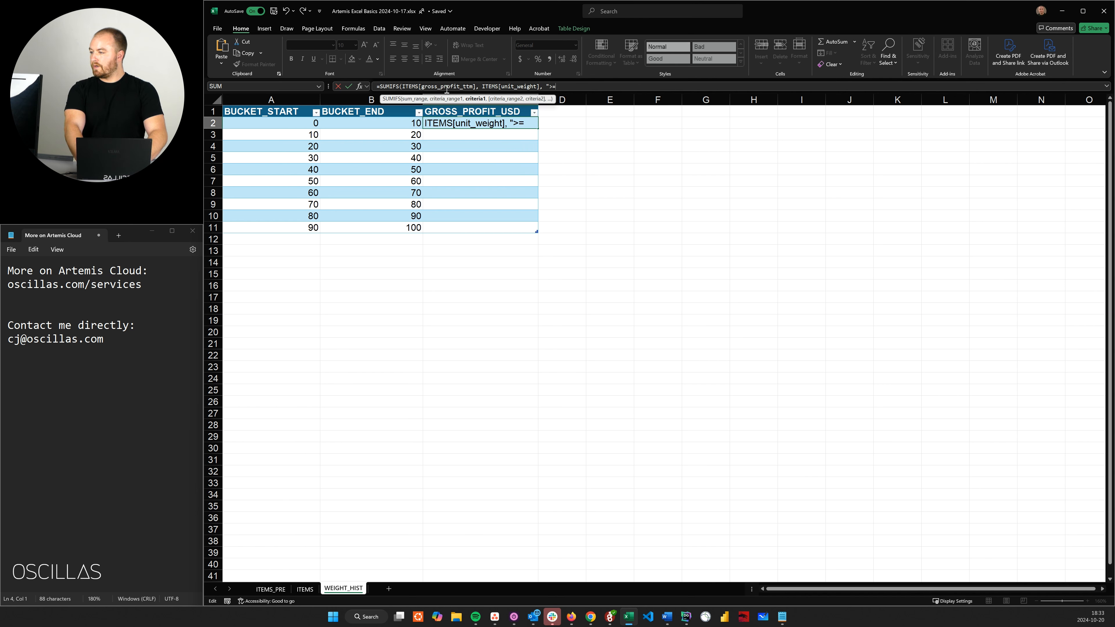
{"action": "type", "text": "\">=\" &"}
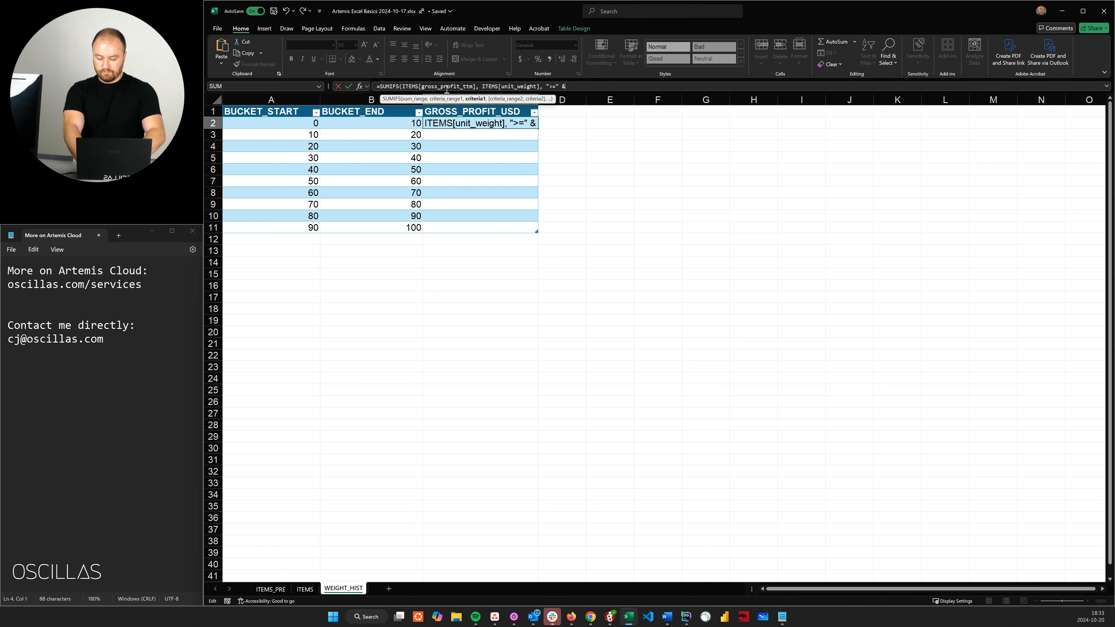
{"action": "type", "text": " [@[BUCKET_S"}
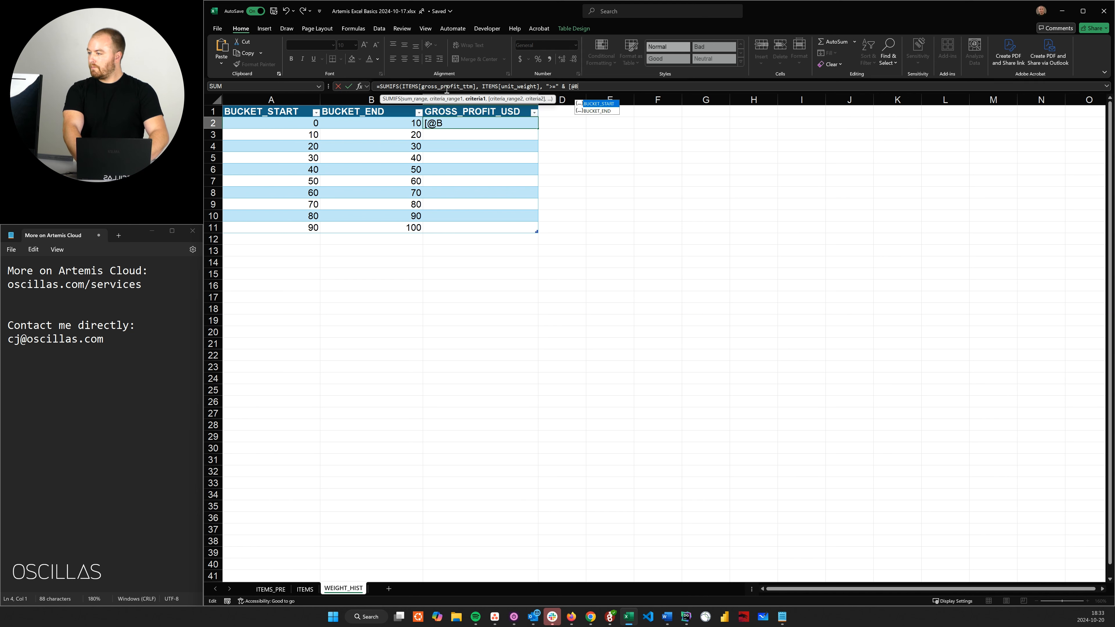
{"action": "key", "text": "Tab"}
{"action": "type", "text": "],"}
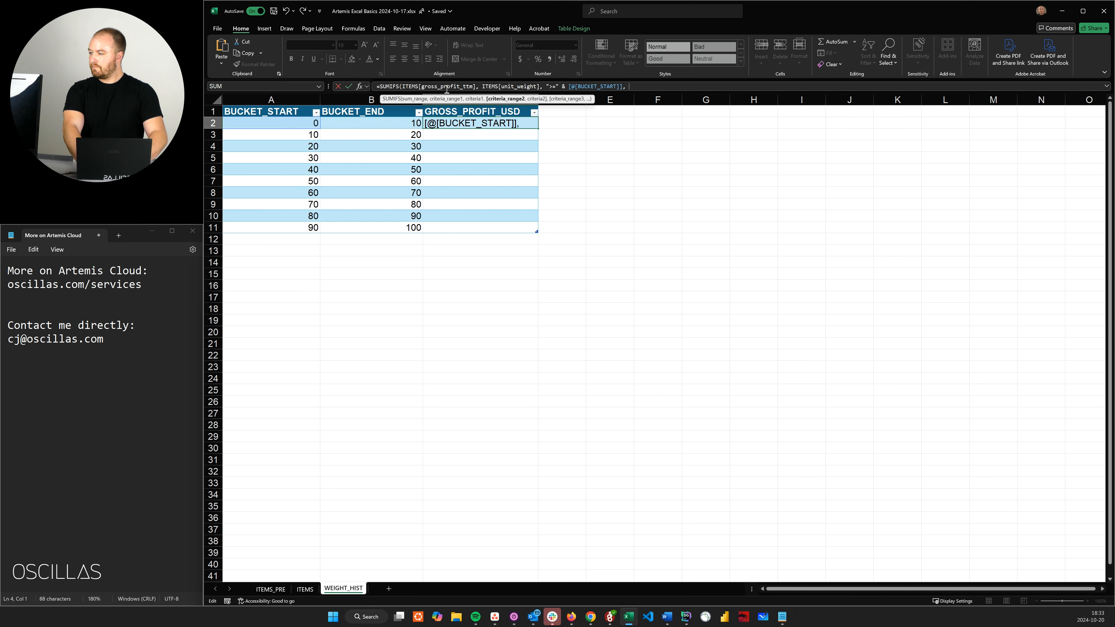
Add the second SUMIFS condition, ITEMS[unit_weight], "<" & [@[BUCKET_END]], and commit the formula to fill the GROSS_PROFIT_USD column.
{"action": "type", "text": " ITEMS[un"}
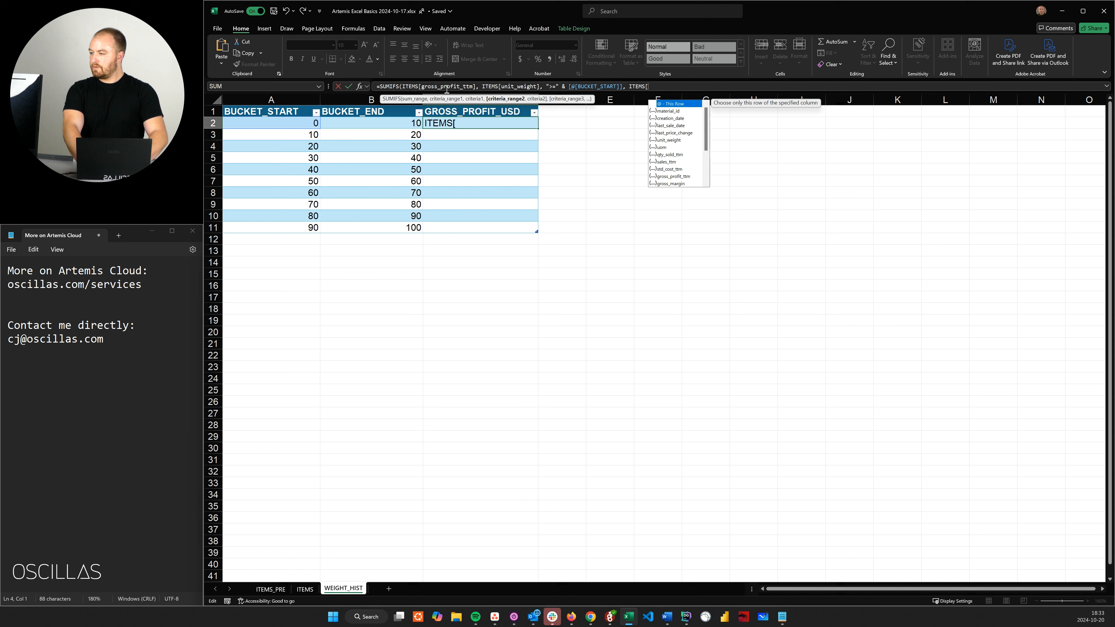
{"action": "key", "text": "Tab"}
{"action": "type", "text": ","}
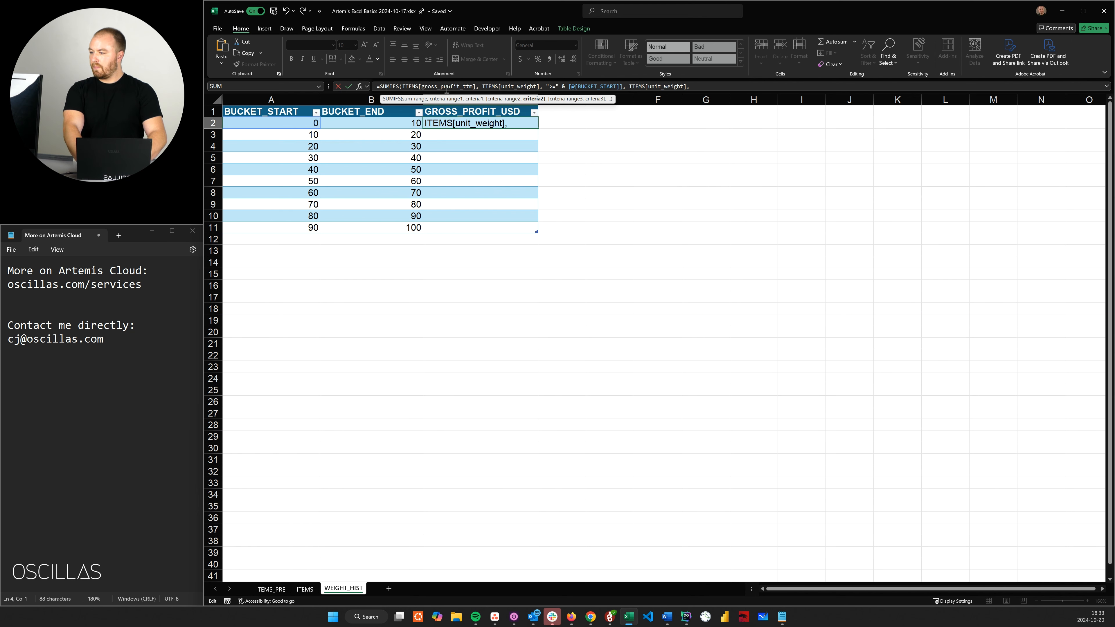
{"action": "type", "text": " \"<\" & [@B"}
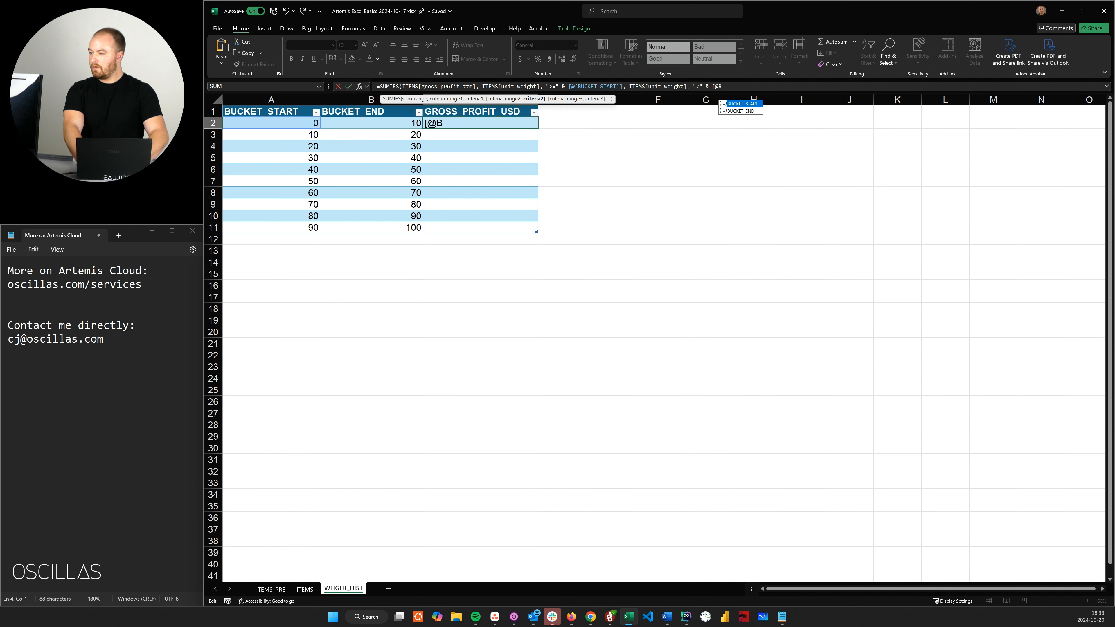
{"action": "key", "text": "Down"}
{"action": "key", "text": "Tab"}
{"action": "type", "text": "])"}
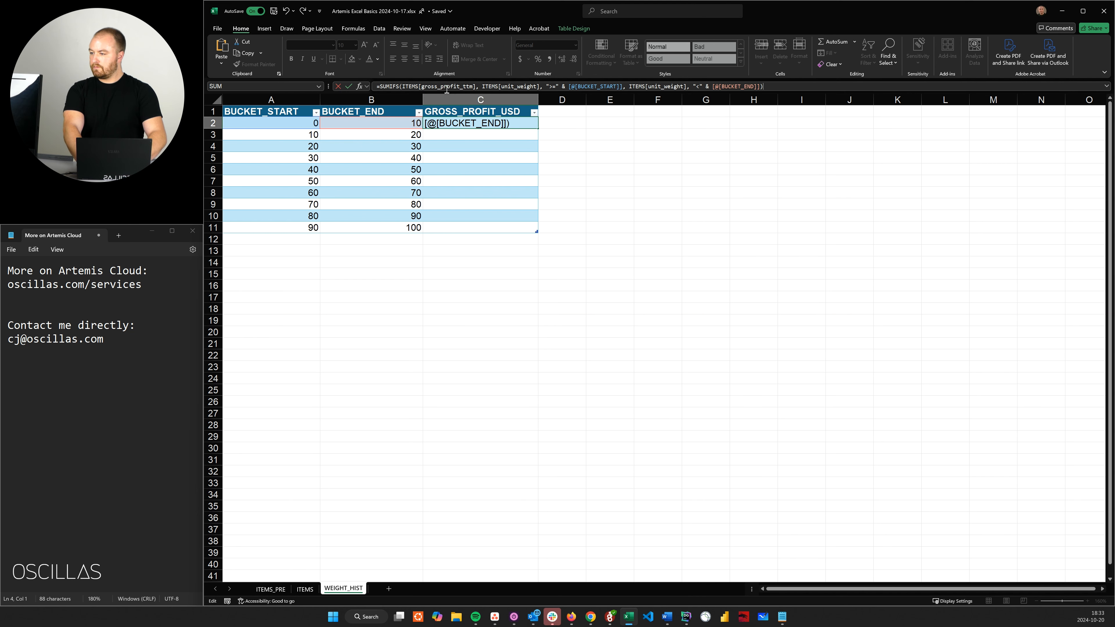
{"action": "key", "text": "ctrl+Return"}
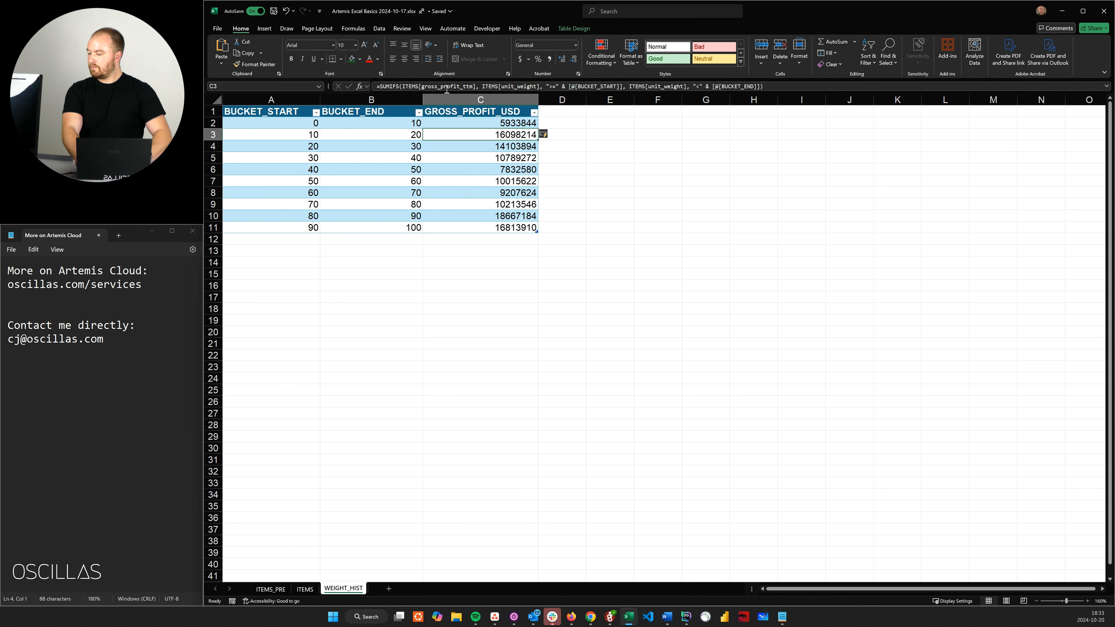
Format the GROSS_PROFIT_USD values, C2:C11, in dollar accounting format with no decimal places.
{"action": "key", "text": "ctrl+shift+Down"}
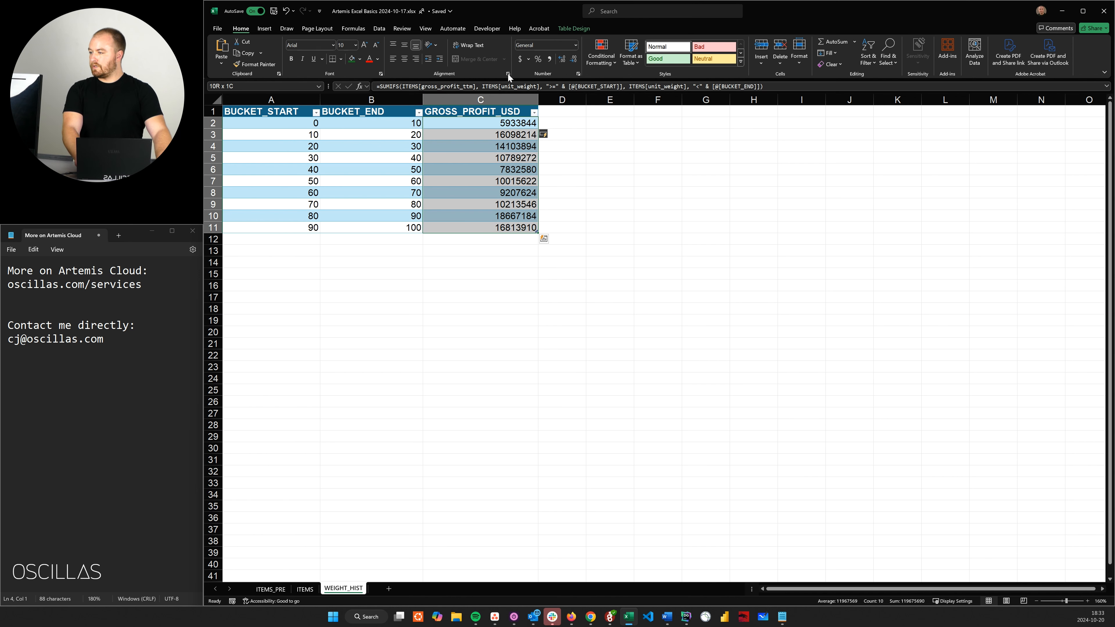
{"action": "left_click", "coordinate": [519, 60]}
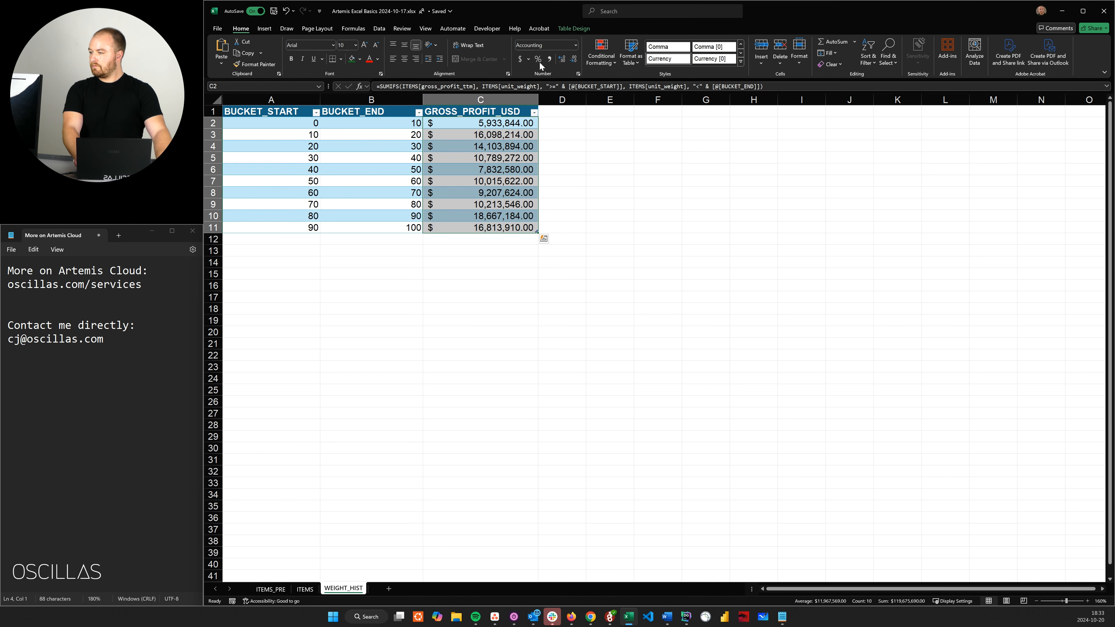
{"action": "left_click", "coordinate": [574, 60]}
{"action": "left_click", "coordinate": [573, 60]}
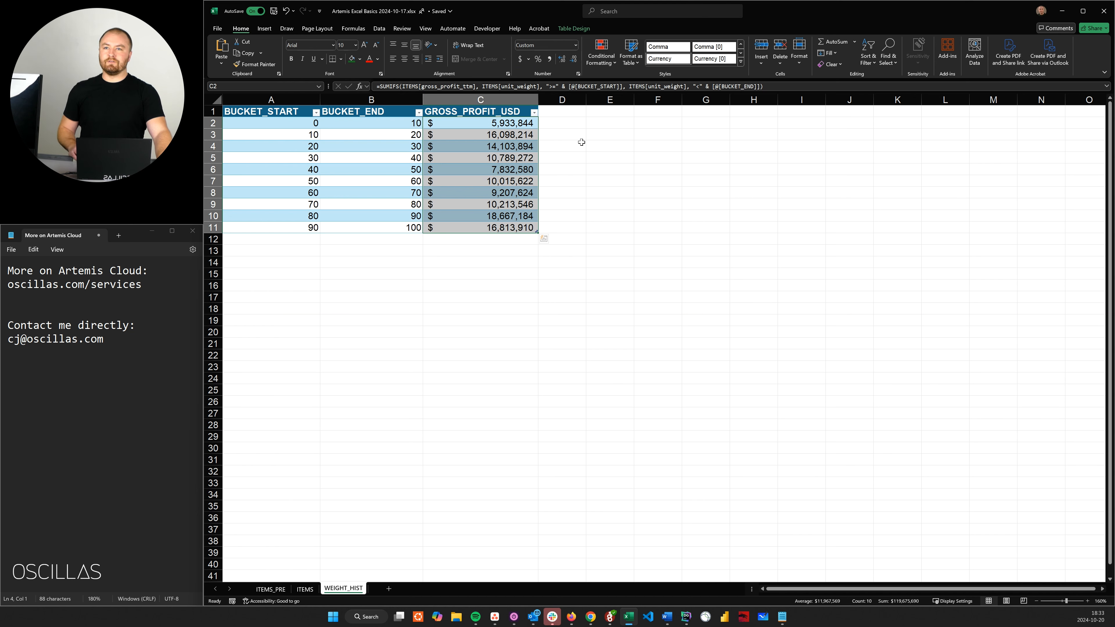
{"action": "left_click", "coordinate": [582, 168]}
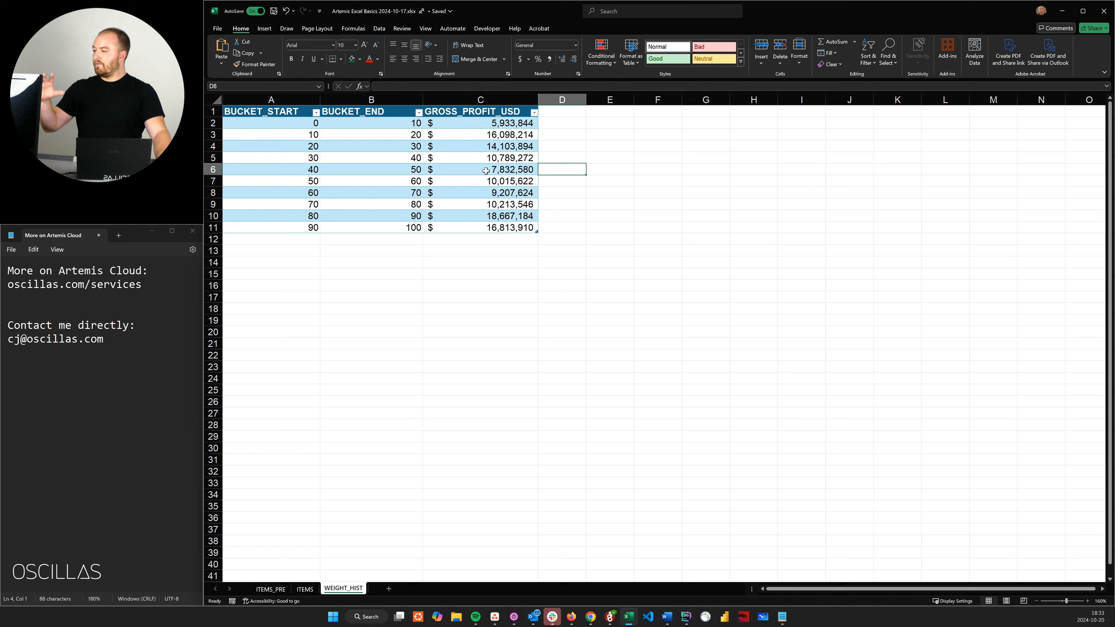
{"action": "left_click_drag", "start_coordinate": [474, 120], "coordinate": [496, 222]}
{"action": "left_click", "coordinate": [498, 208]}
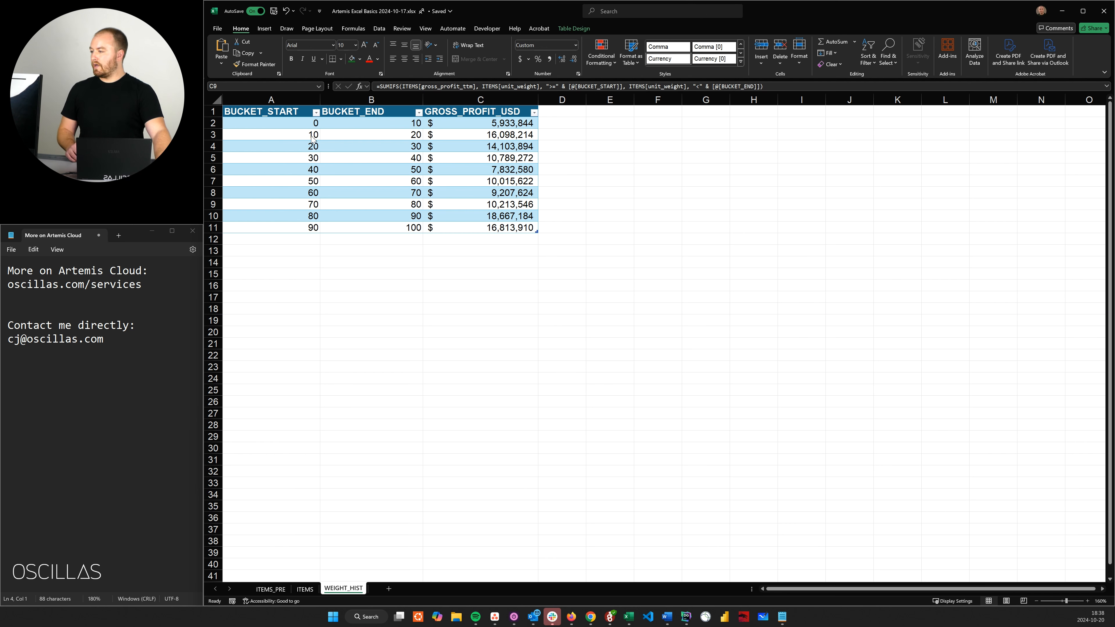
Insert a Clustered Column chart of the BUCKET_END and GROSS_PROFIT_USD columns, B1:C11, and place it just beside the table.
{"action": "left_click", "coordinate": [344, 121]}
{"action": "left_click_drag", "start_coordinate": [344, 113], "coordinate": [470, 227]}
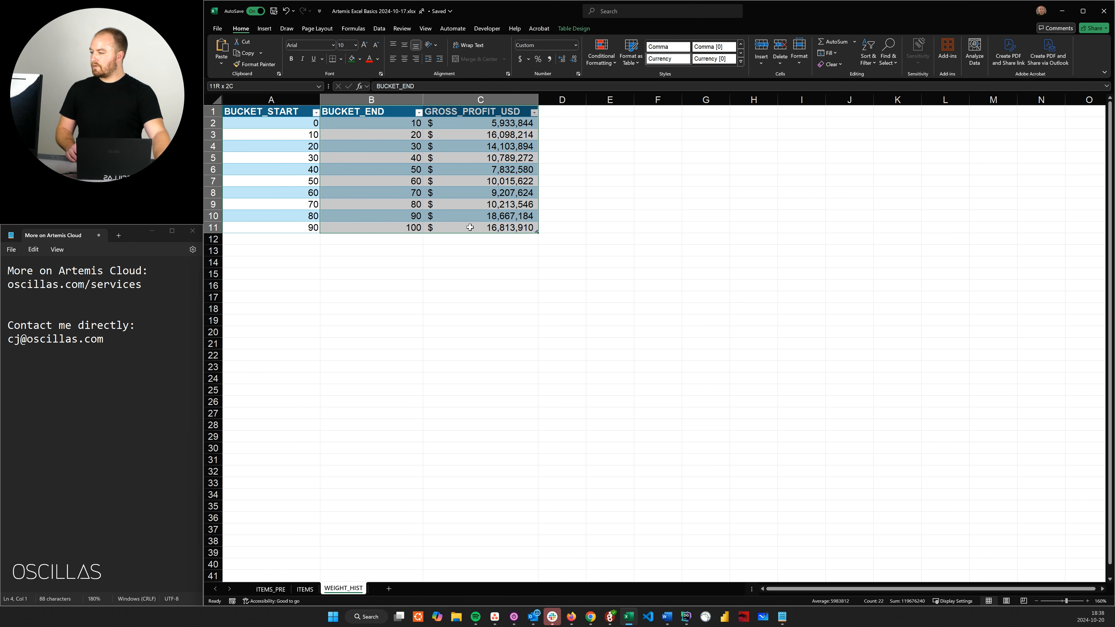
{"action": "left_click", "coordinate": [264, 32]}
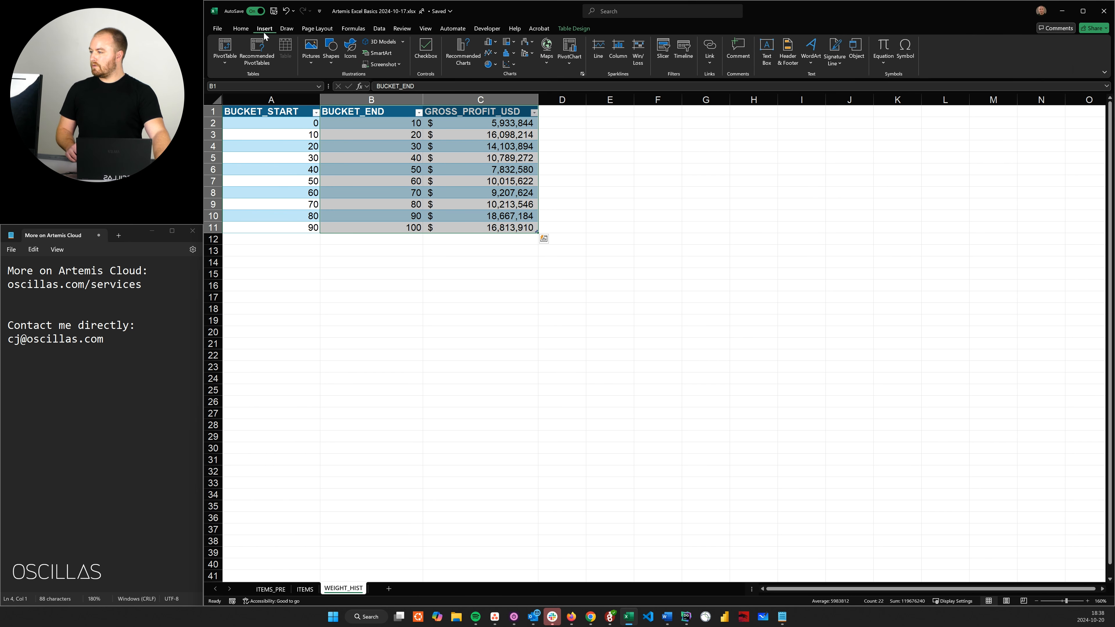
{"action": "left_click", "coordinate": [463, 58]}
{"action": "left_click", "coordinate": [597, 271]}
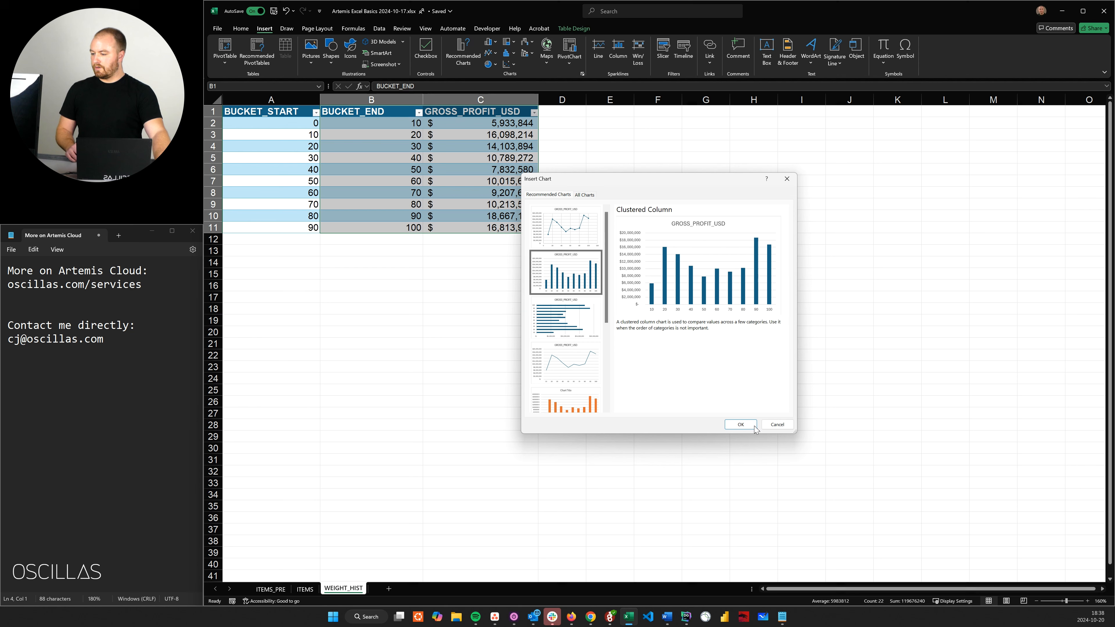
{"action": "left_click", "coordinate": [745, 425]}
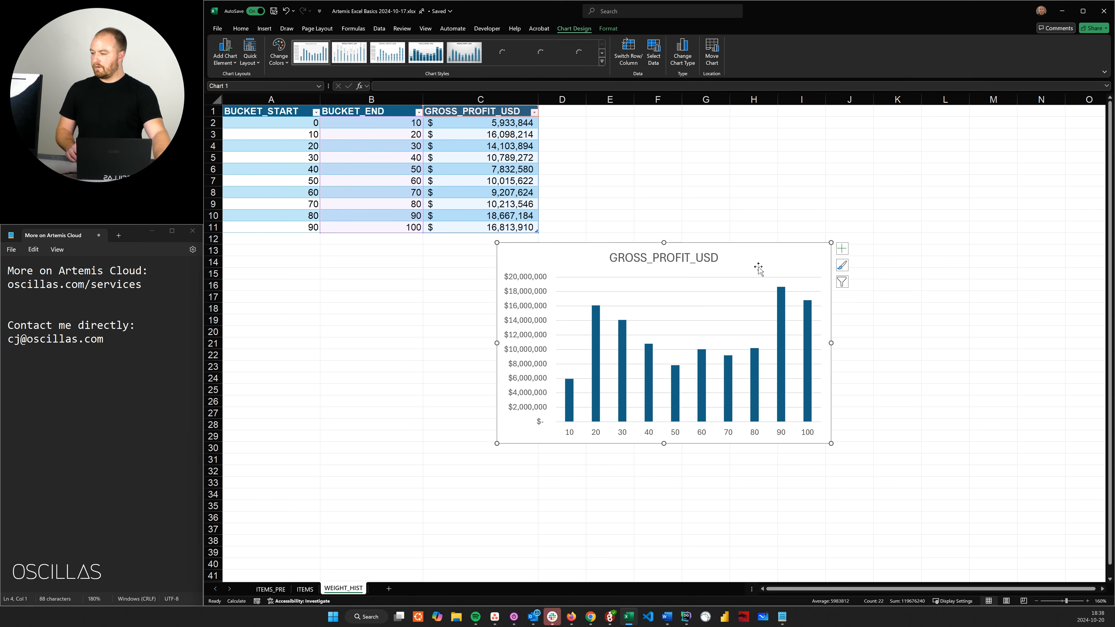
{"action": "left_click_drag", "start_coordinate": [773, 268], "coordinate": [837, 175]}
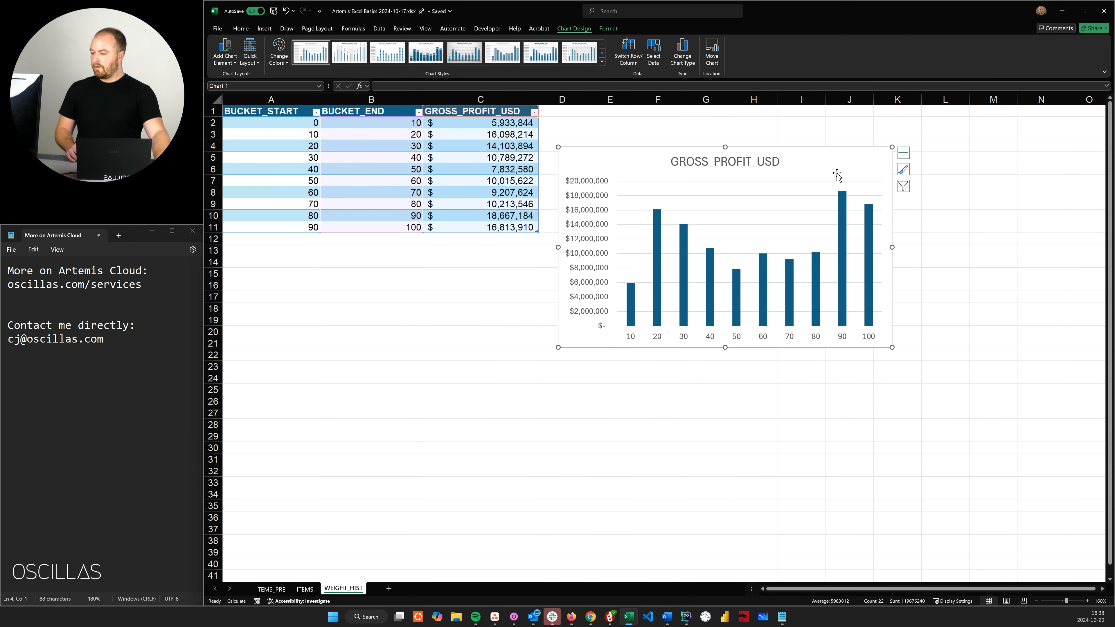